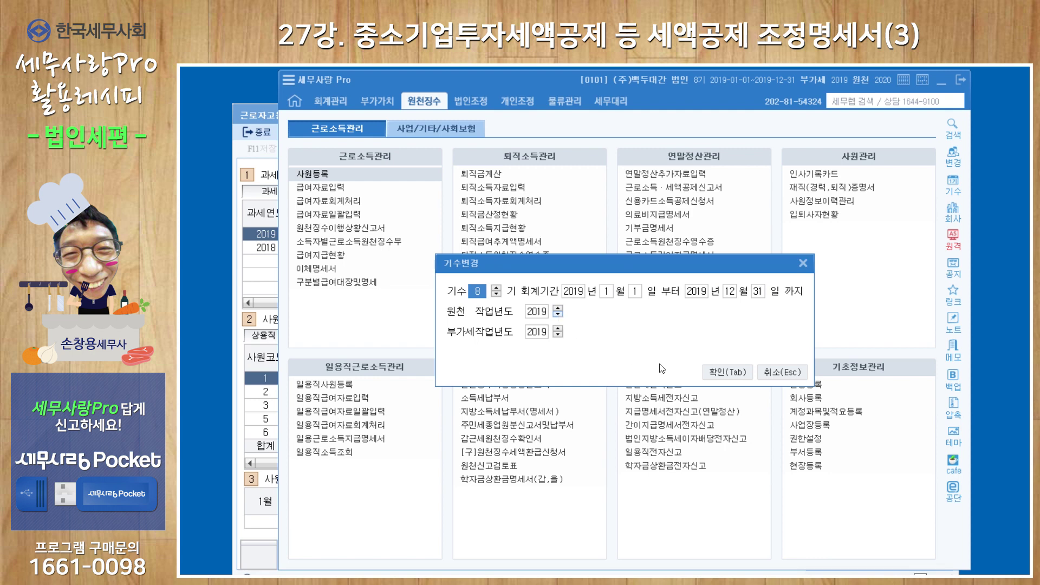
Apply fiscal period 8 with withholding work year 2019 and view the employee registration (사원등록) alongside its prior-period records.
{"action": "left_click", "coordinate": [726, 372]}
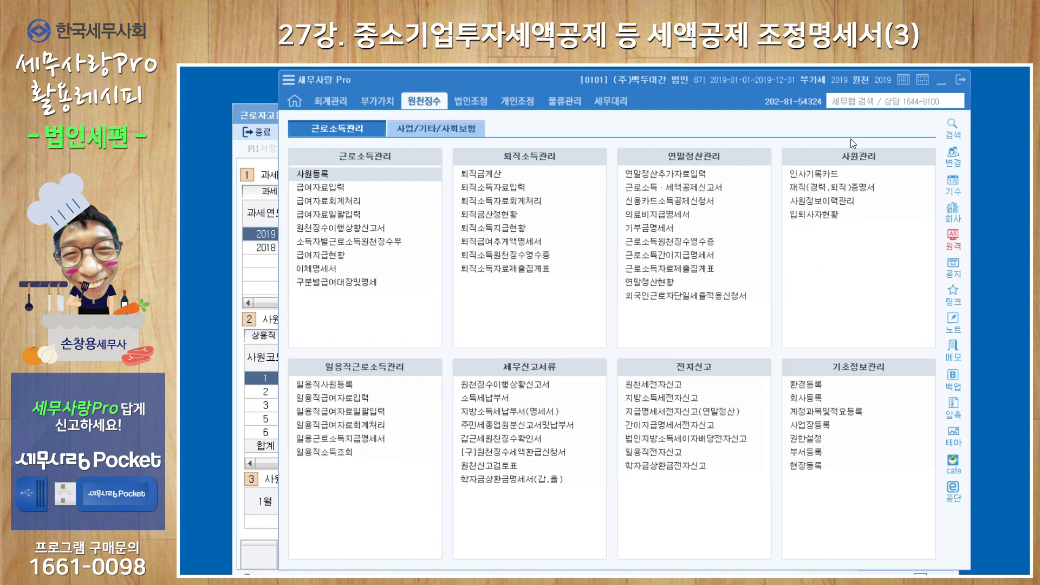
{"action": "left_click", "coordinate": [320, 174]}
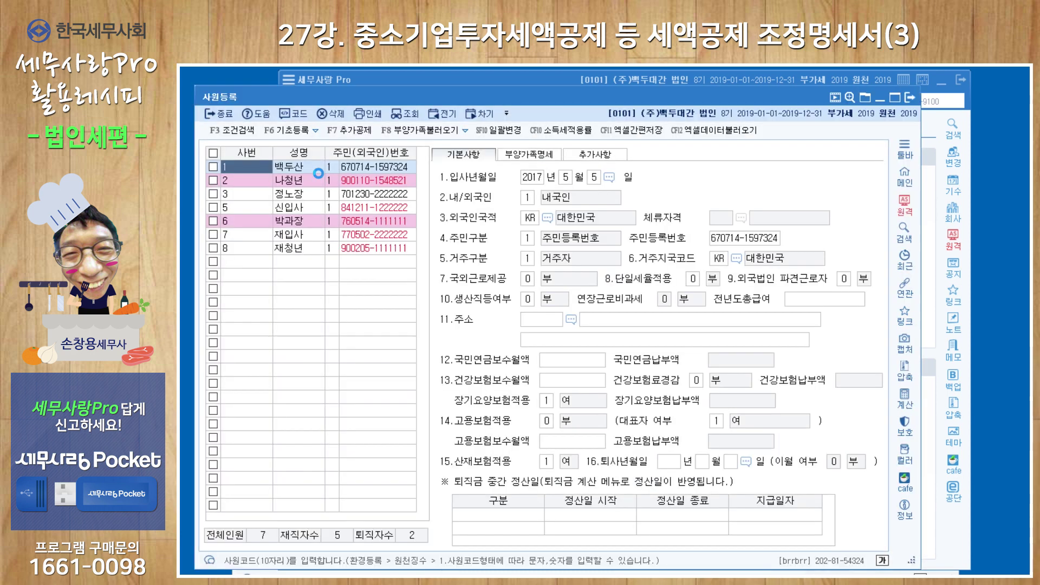
{"action": "left_click_drag", "start_coordinate": [434, 100], "coordinate": [506, 112]}
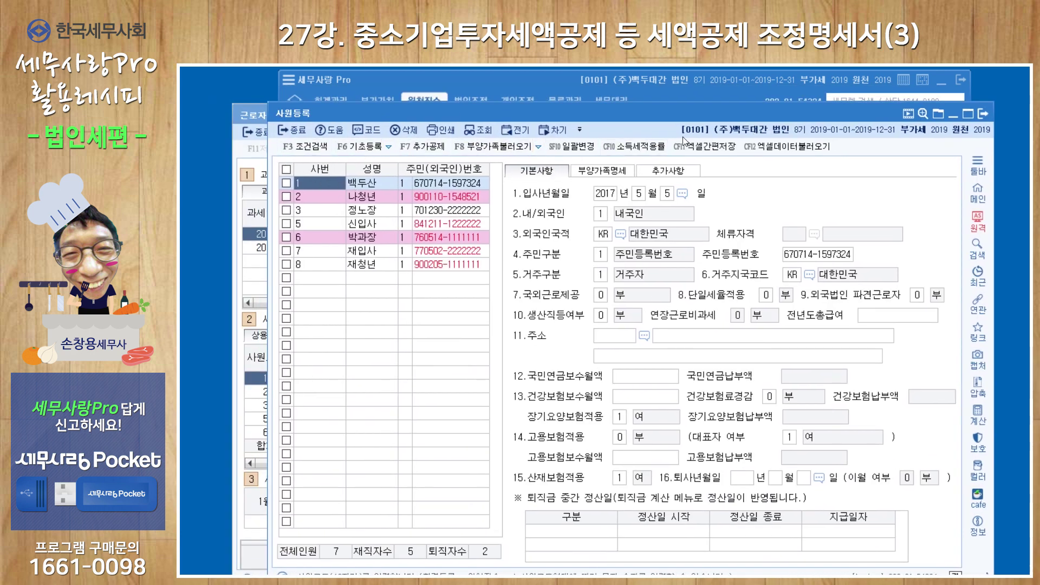
{"action": "left_click", "coordinate": [524, 131]}
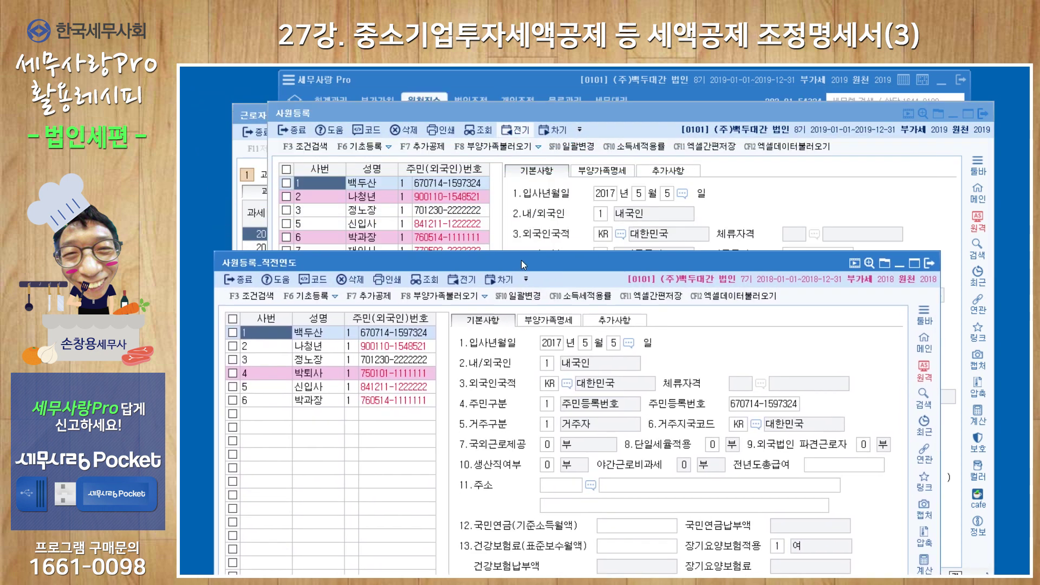
{"action": "left_click_drag", "start_coordinate": [521, 260], "coordinate": [521, 264]}
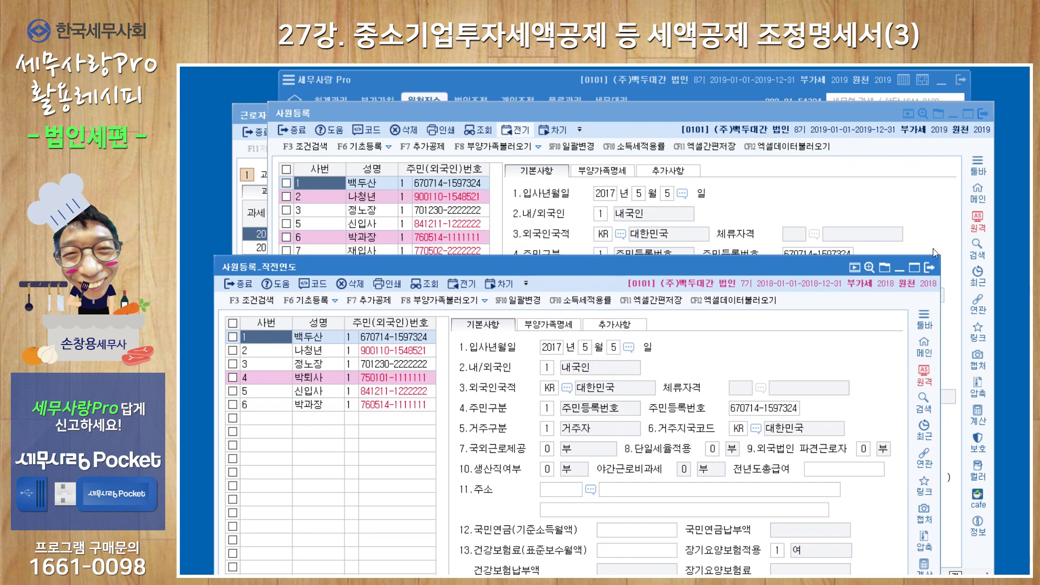
{"action": "left_click", "coordinate": [929, 268]}
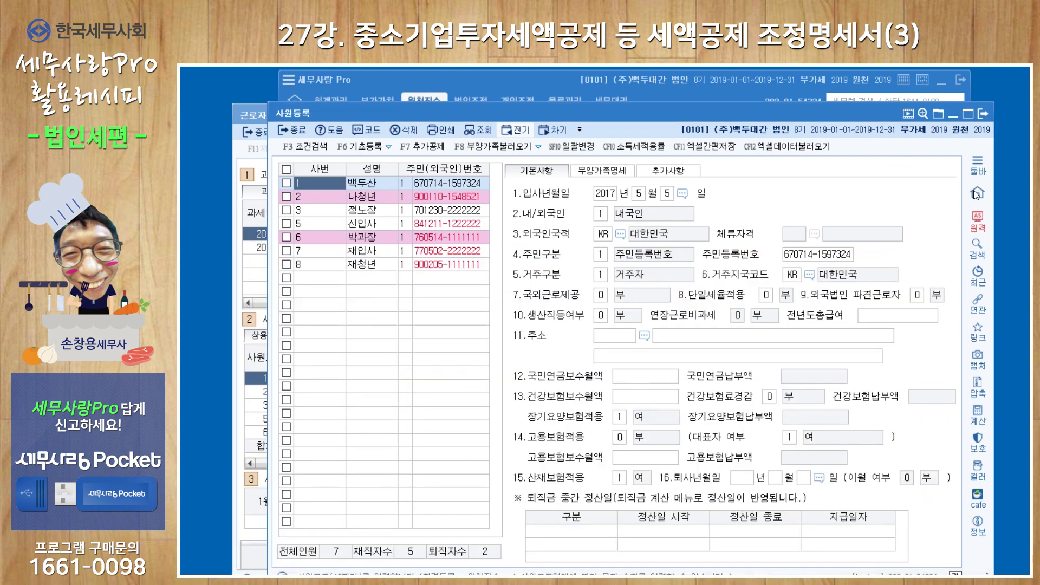
{"action": "left_click", "coordinate": [981, 115]}
Load periods 8 (2019) and 7 (2018) into 근로자고용현황(공제세액계산용), with the option 일용직은 모두 제외근로자 turned off.
{"action": "left_click", "coordinate": [261, 113]}
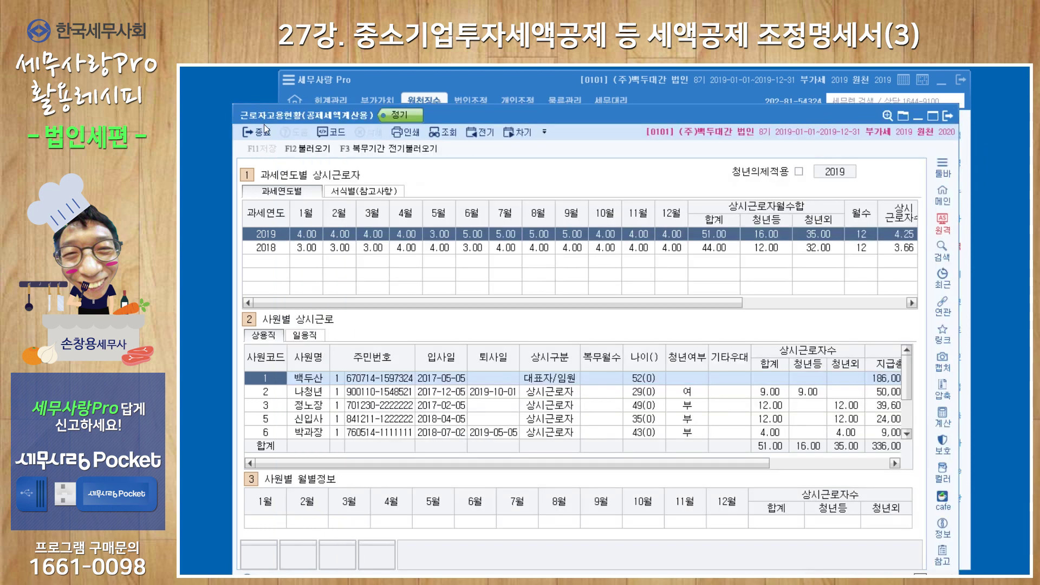
{"action": "left_click", "coordinate": [323, 147]}
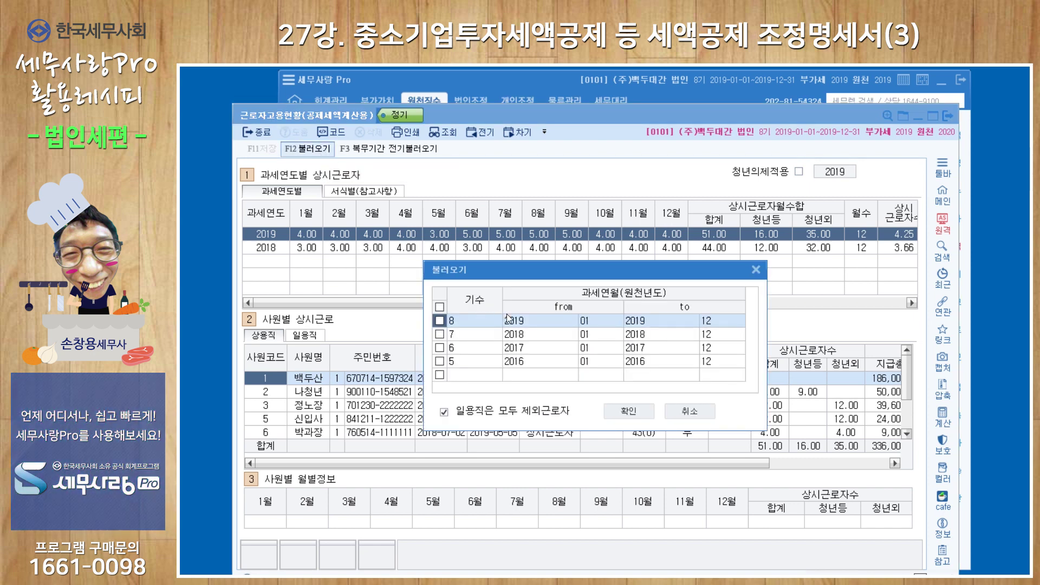
{"action": "left_click", "coordinate": [440, 334]}
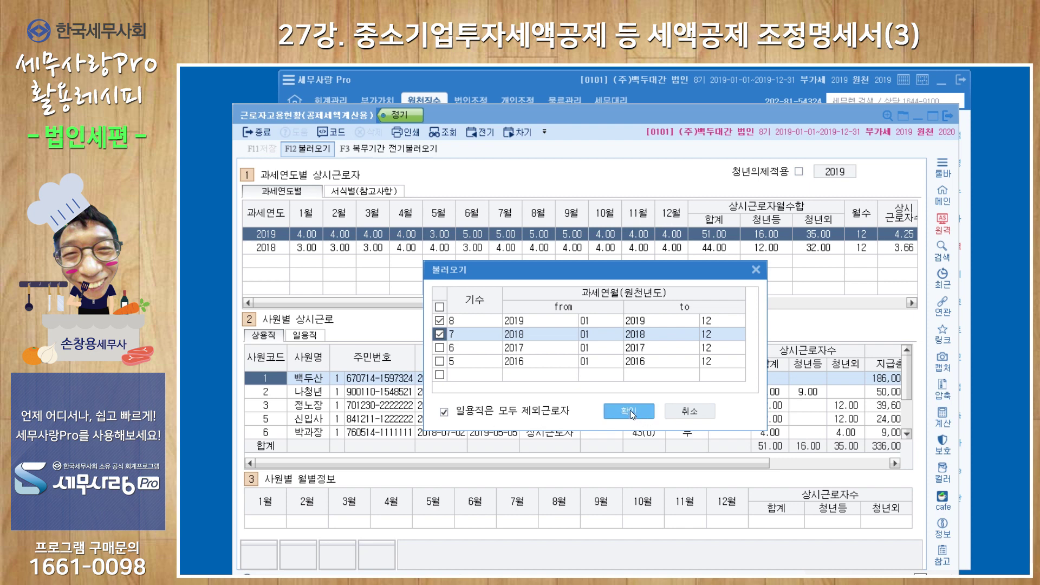
{"action": "left_click", "coordinate": [444, 413]}
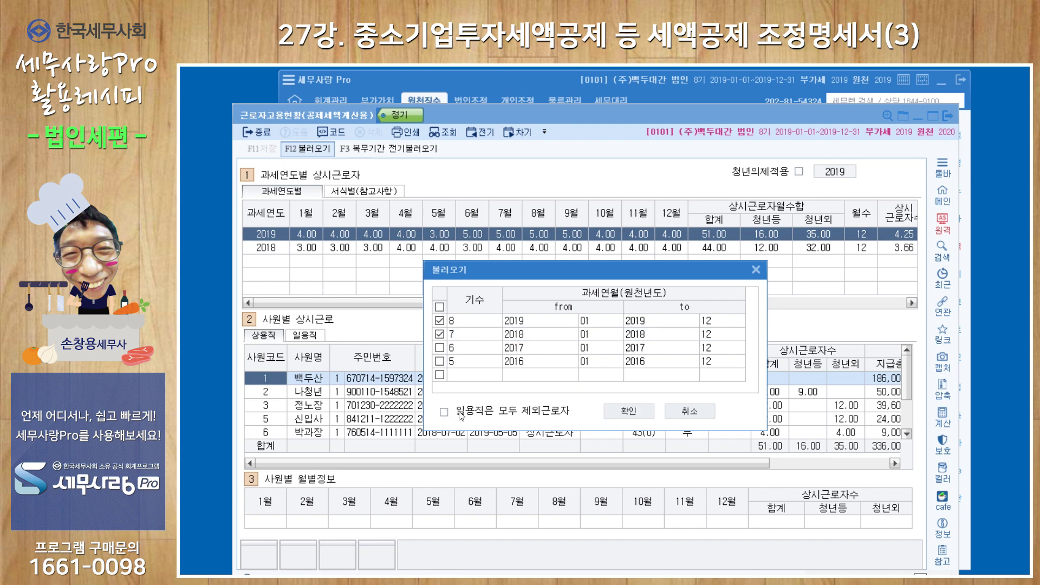
{"action": "left_click", "coordinate": [628, 411]}
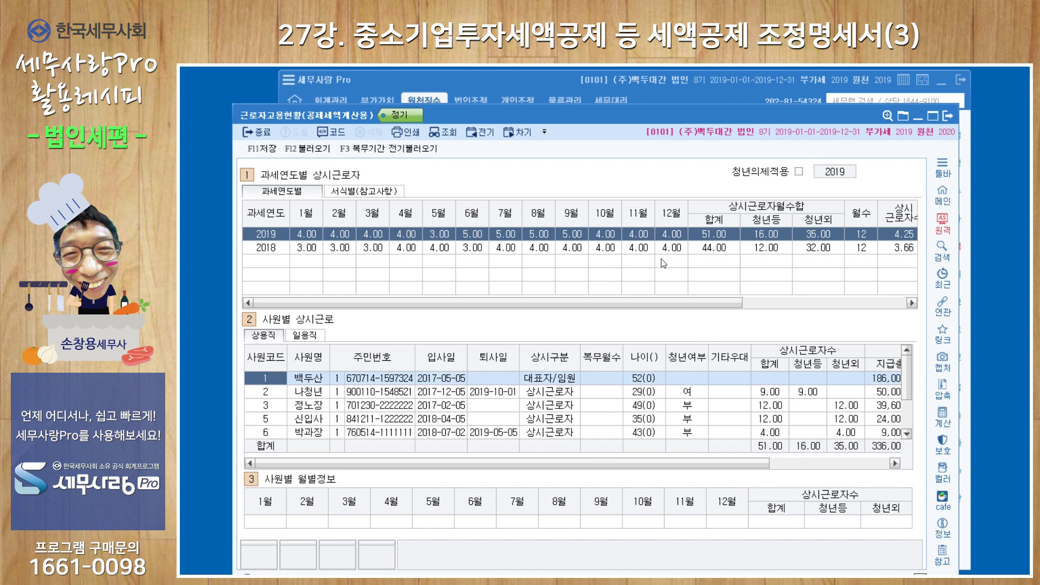
Check the first employee's representative setting (대표자 여부) in 사원등록 and return to the 근로자고용현황 form.
{"action": "left_click", "coordinate": [519, 79]}
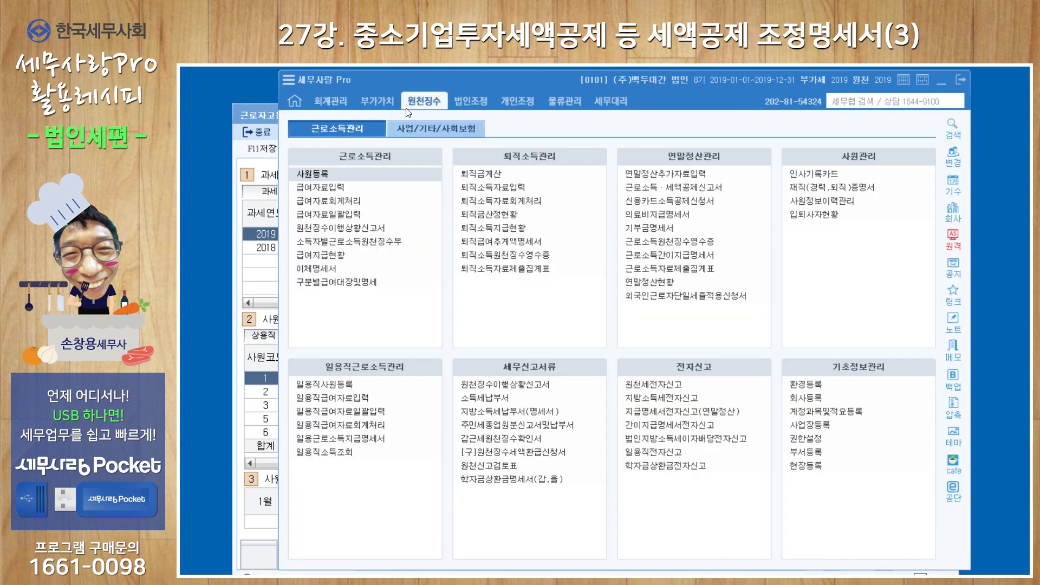
{"action": "left_click", "coordinate": [327, 175]}
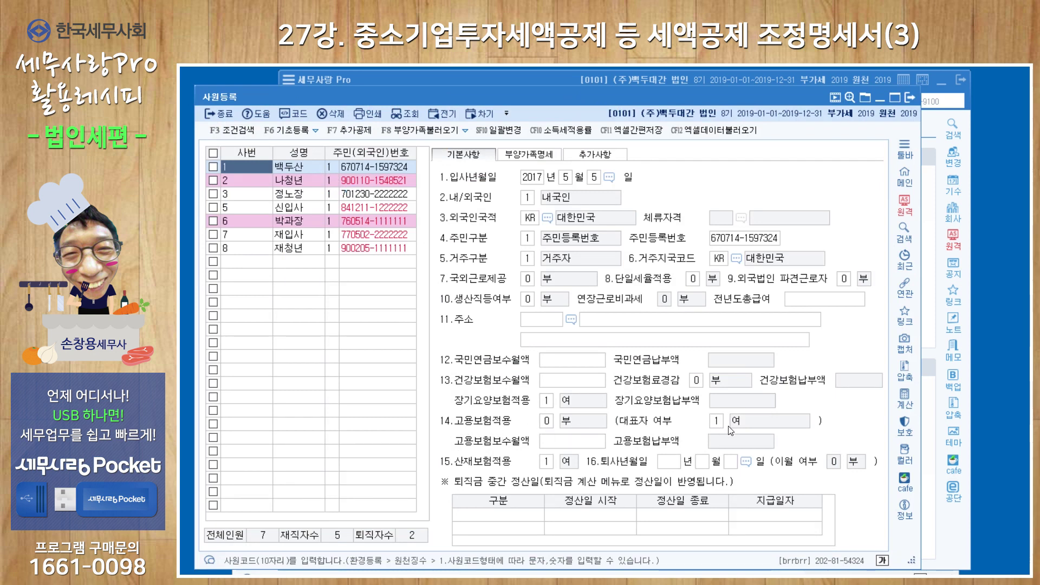
{"action": "left_click", "coordinate": [908, 99]}
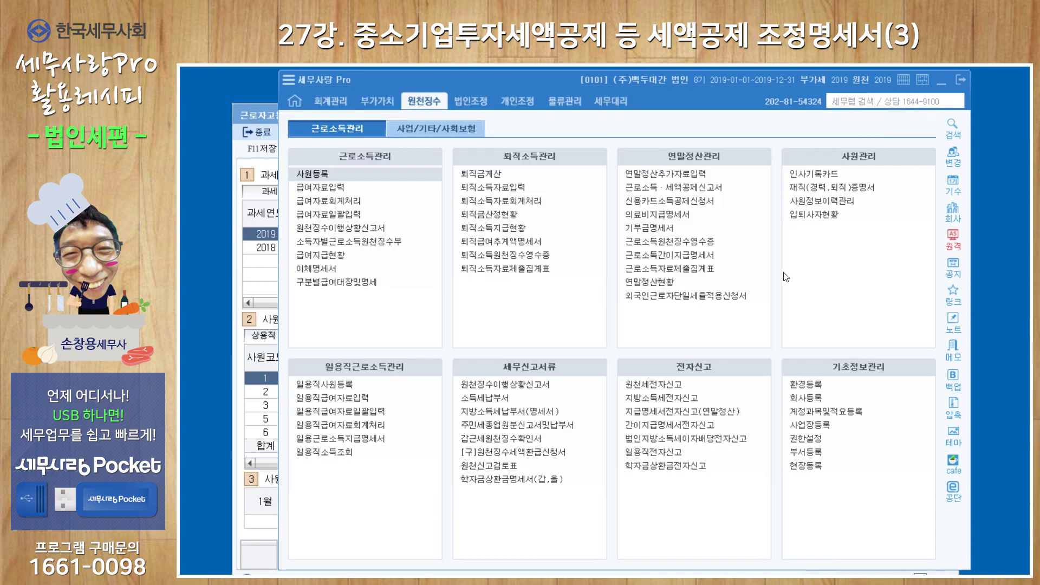
{"action": "left_click", "coordinate": [245, 343]}
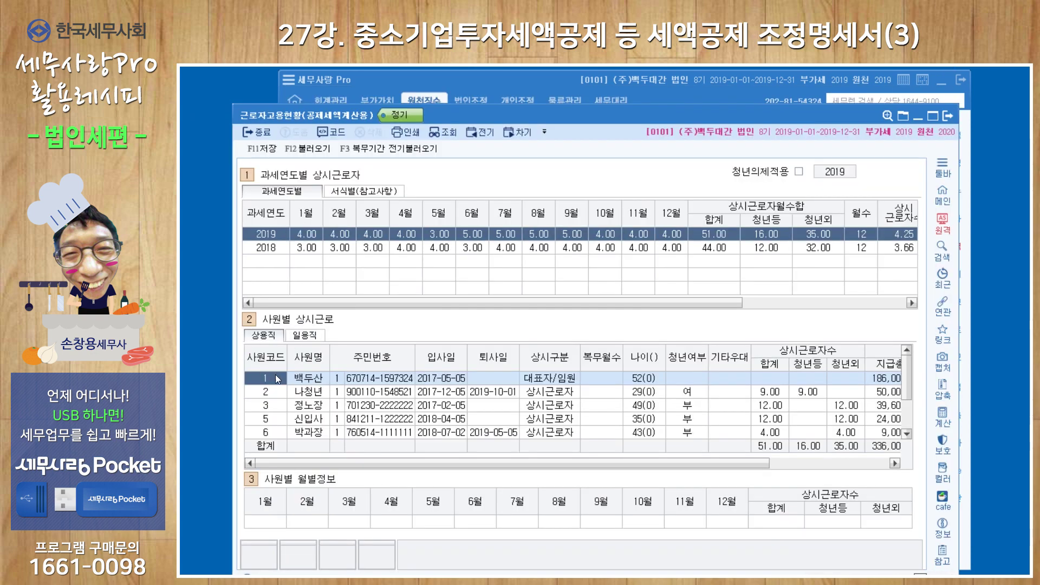
Review the 상시구분 options for employees 2 and 5 and the 청년여부 entry of employee 2 for 2019.
{"action": "left_click", "coordinate": [548, 391]}
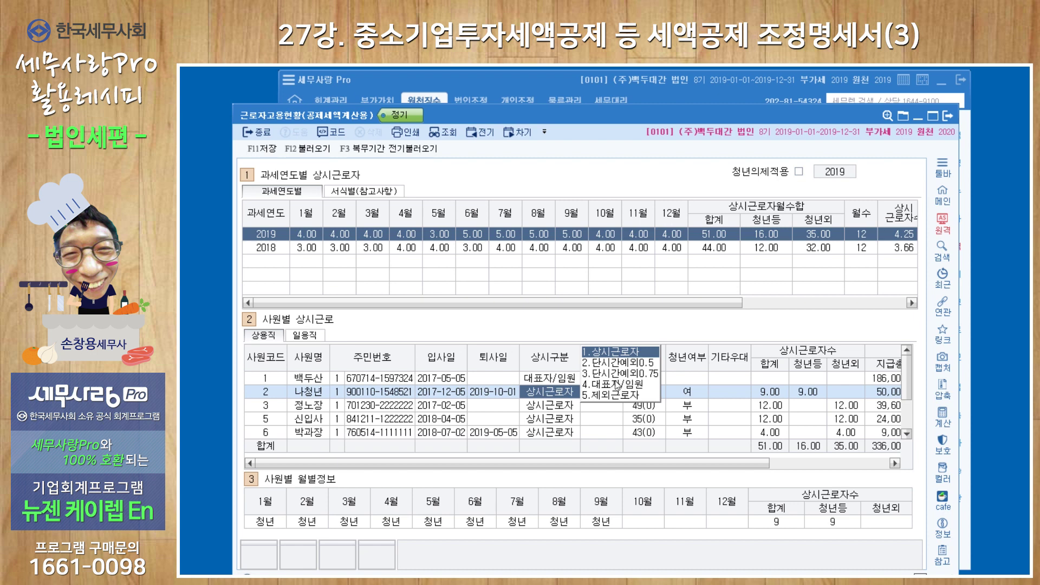
{"action": "left_click", "coordinate": [537, 407]}
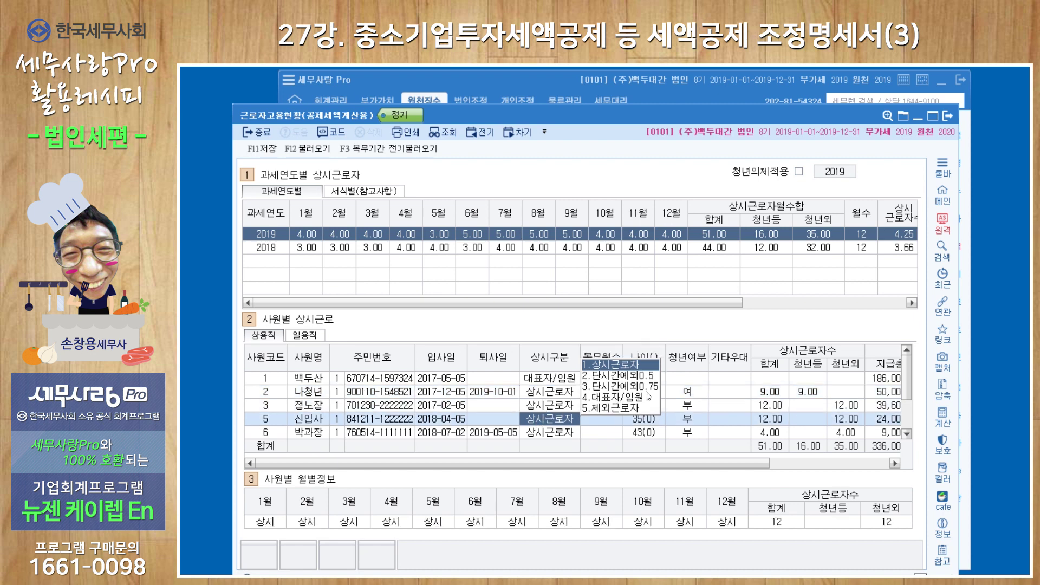
{"action": "left_click", "coordinate": [681, 396]}
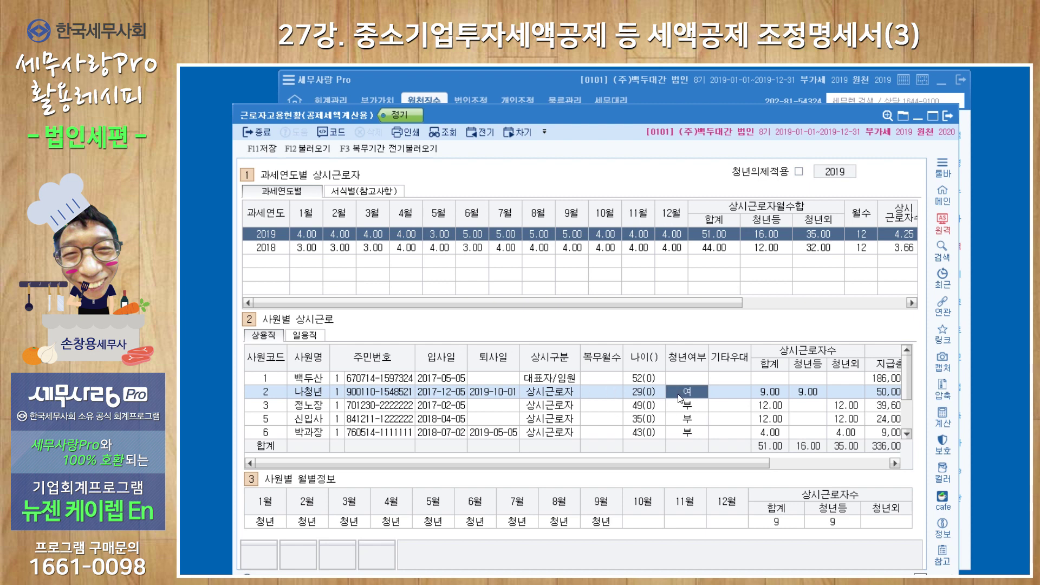
Examine employee 6's monthly regular-worker record for 2019 and the per-employee list for tax year 2018.
{"action": "scroll", "coordinate": [680, 399], "scroll_direction": "down", "scroll_amount": 1}
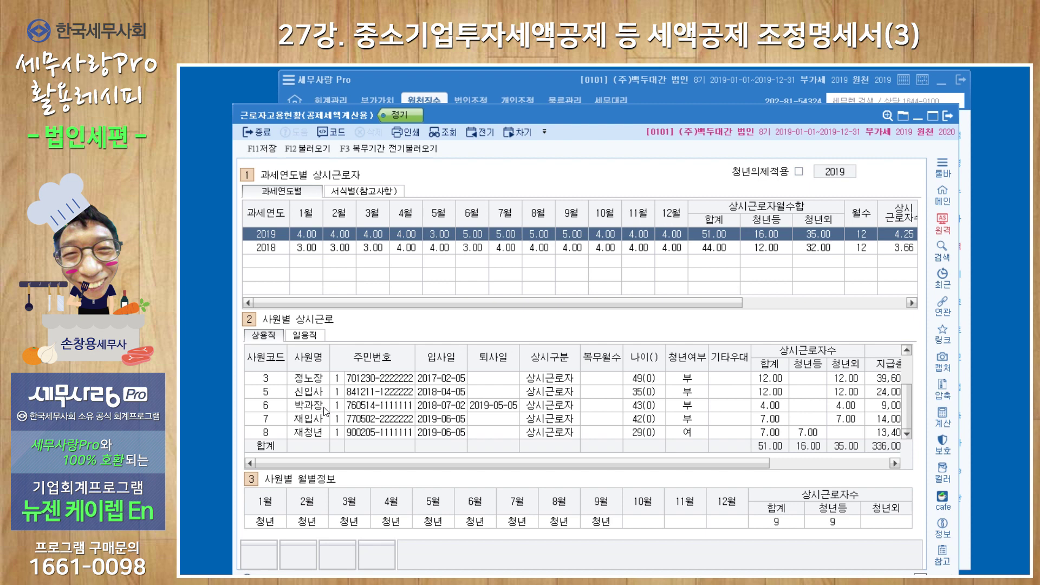
{"action": "left_click", "coordinate": [515, 410]}
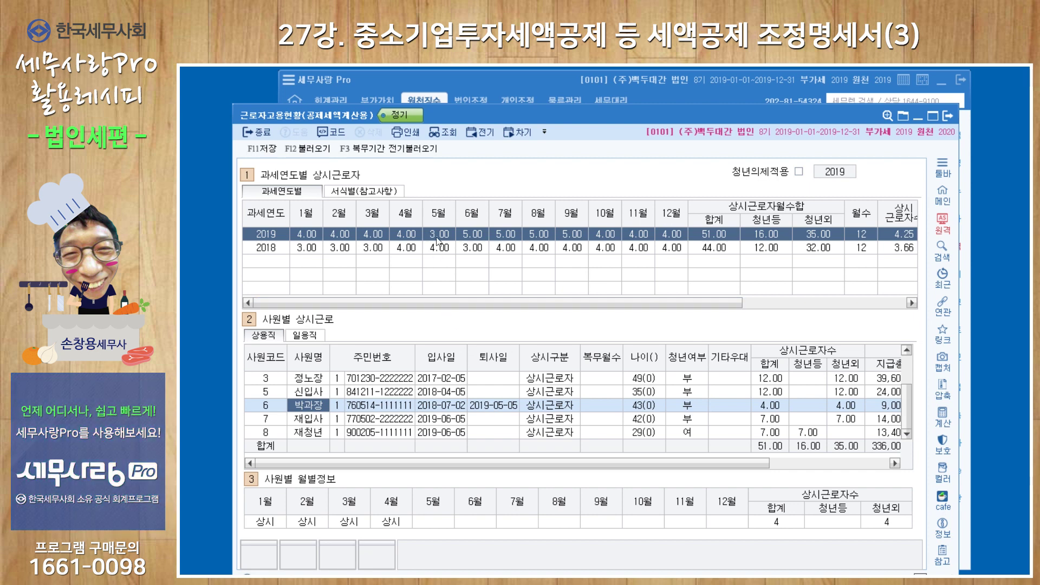
{"action": "scroll", "coordinate": [481, 387], "scroll_direction": "up", "scroll_amount": 1}
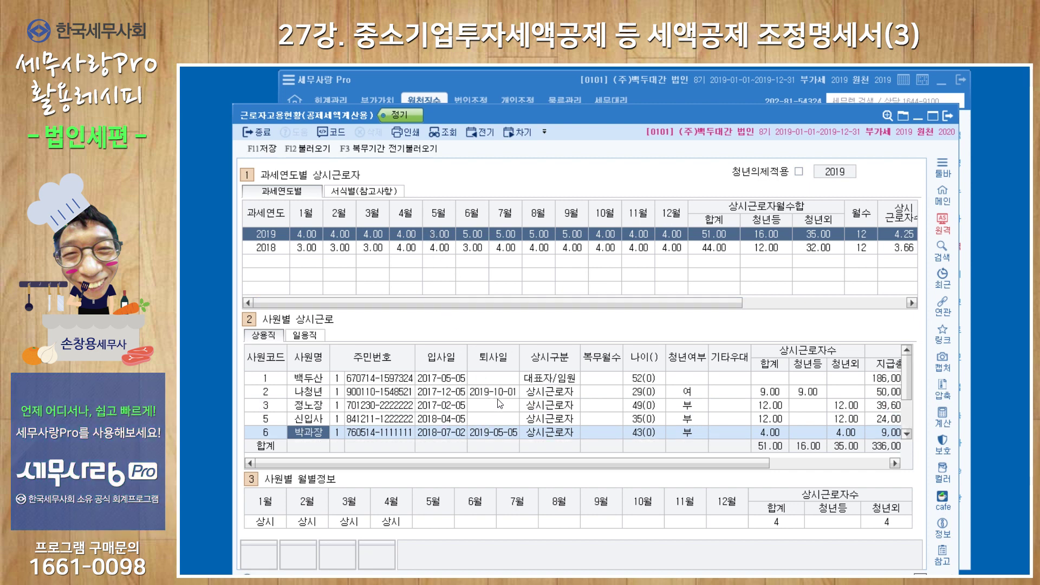
{"action": "scroll", "coordinate": [498, 387], "scroll_direction": "down", "scroll_amount": 1}
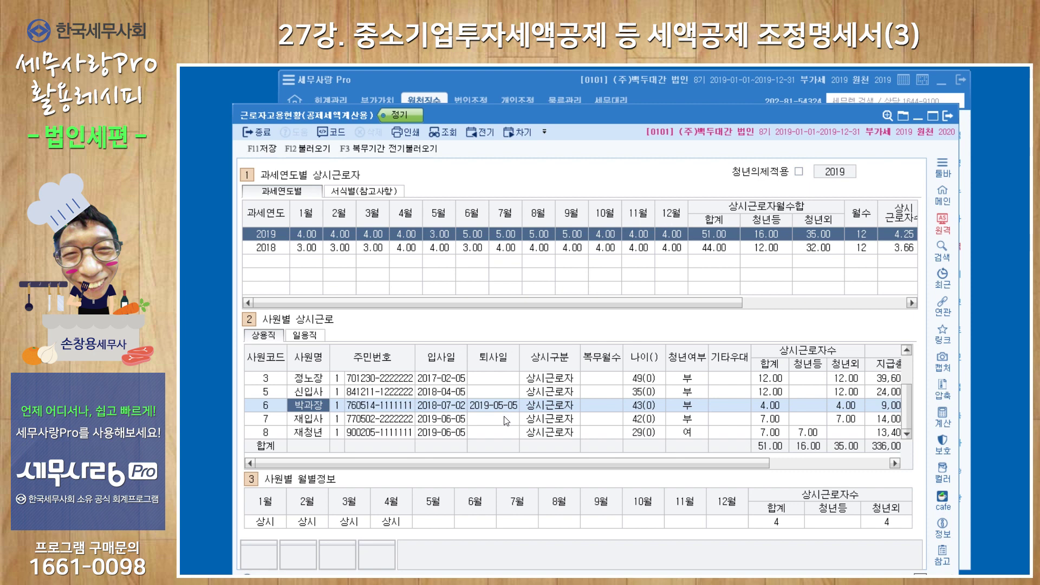
{"action": "scroll", "coordinate": [506, 420], "scroll_direction": "up", "scroll_amount": 2}
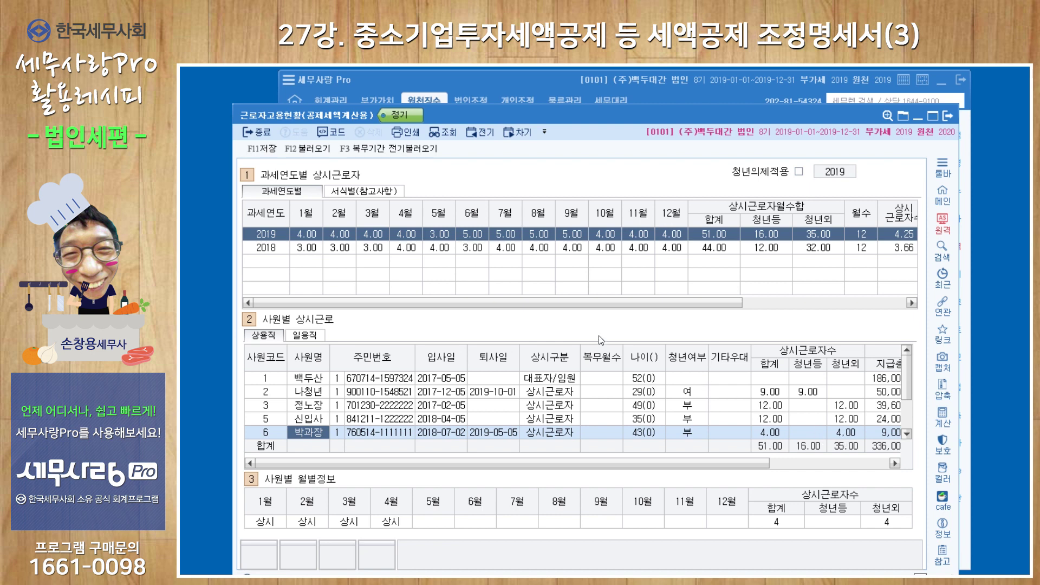
{"action": "left_click", "coordinate": [397, 249]}
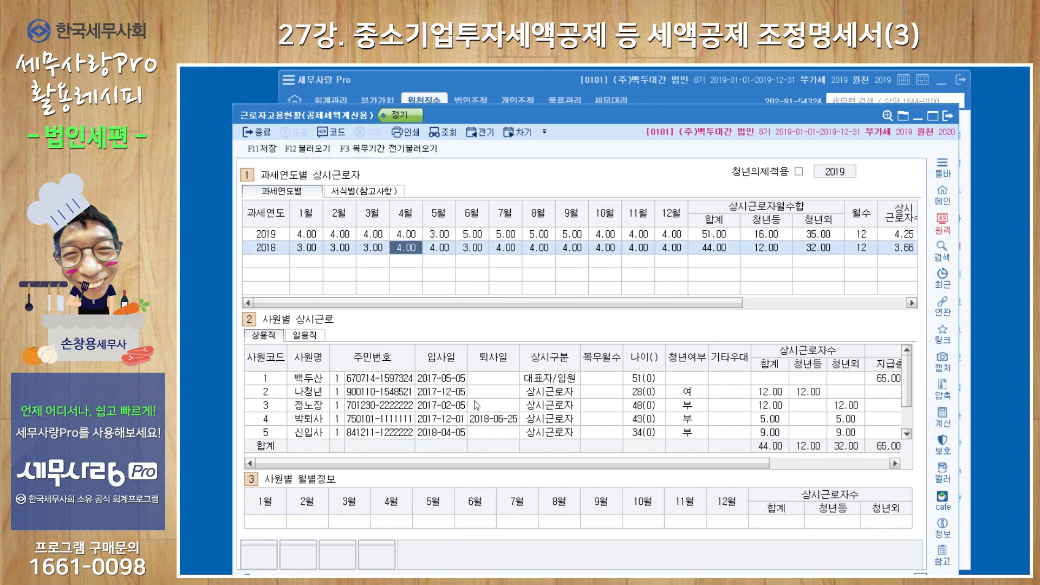
{"action": "scroll", "coordinate": [484, 395], "scroll_direction": "down", "scroll_amount": 1}
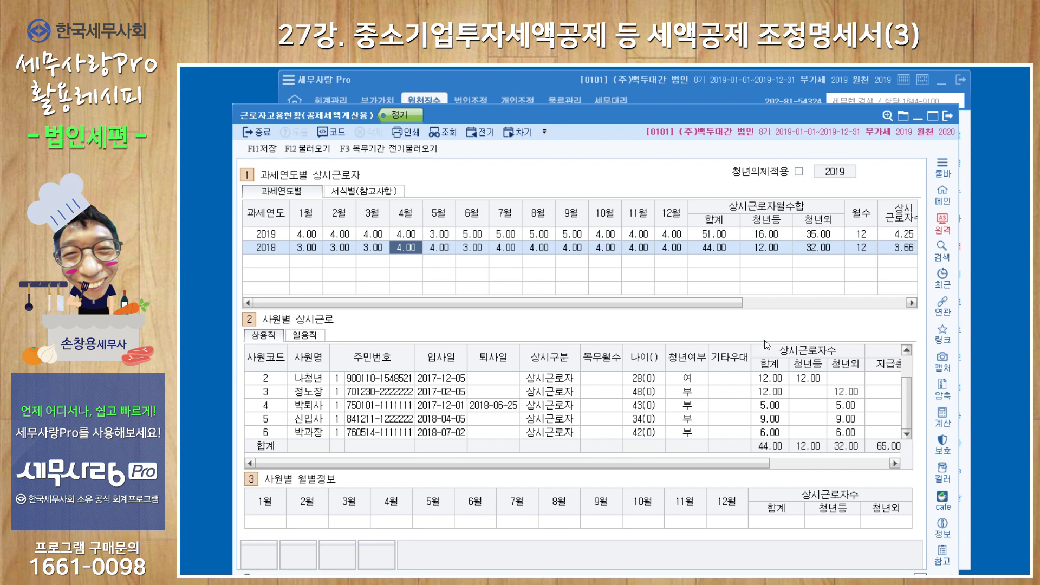
Call up the prior-period service-period import (복무기간 전기불러오기), decline it, and inspect the 복무월수 cells of employees 2 to 4.
{"action": "left_click", "coordinate": [374, 154]}
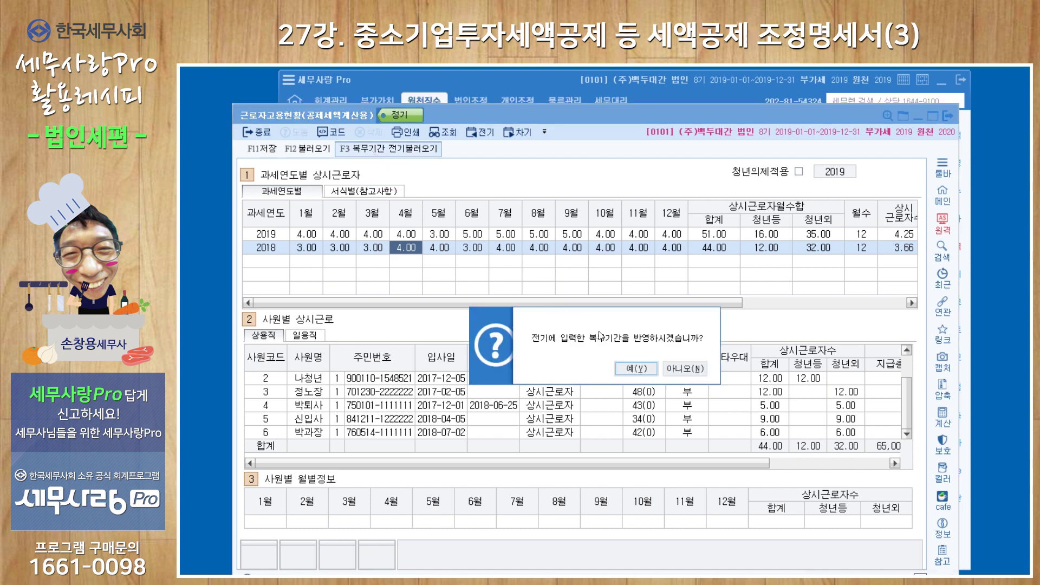
{"action": "left_click", "coordinate": [685, 368]}
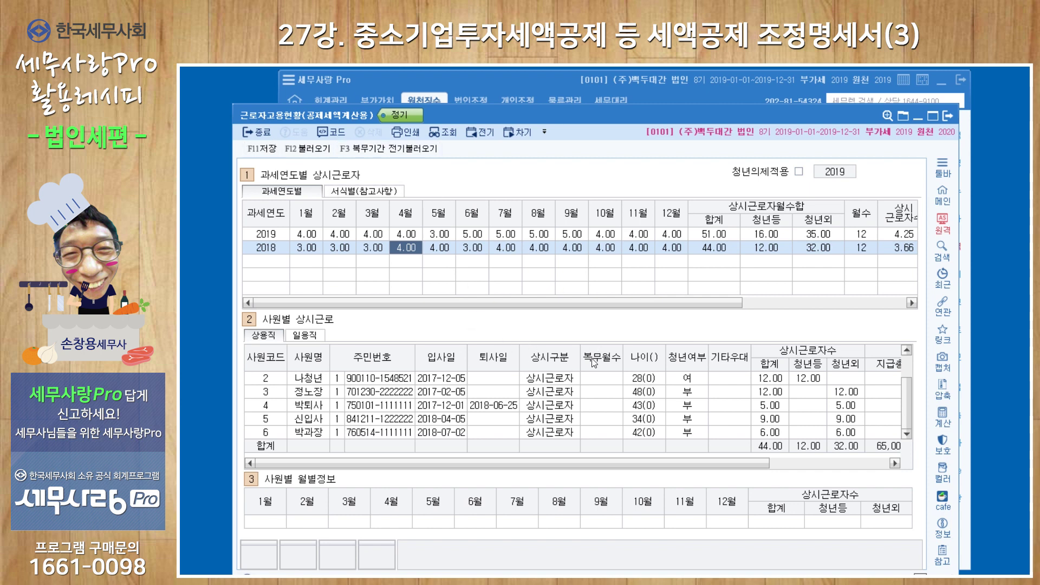
{"action": "left_click", "coordinate": [597, 379]}
{"action": "left_click", "coordinate": [599, 390]}
{"action": "left_click", "coordinate": [601, 404]}
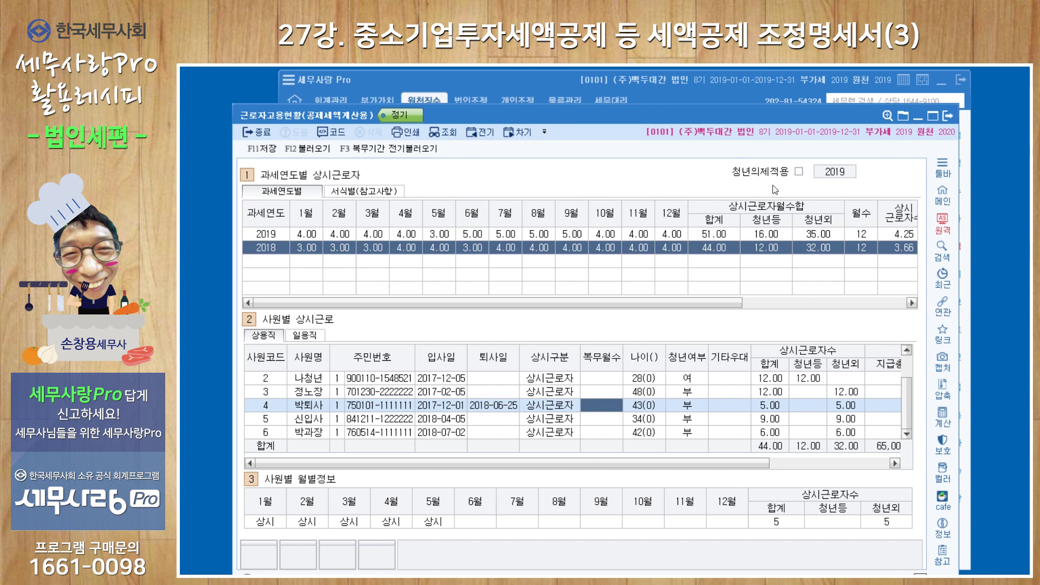
Turn on 청년의제적용 for 2019 and show the per-form summary (서식별(참고사항)).
{"action": "left_click", "coordinate": [799, 172]}
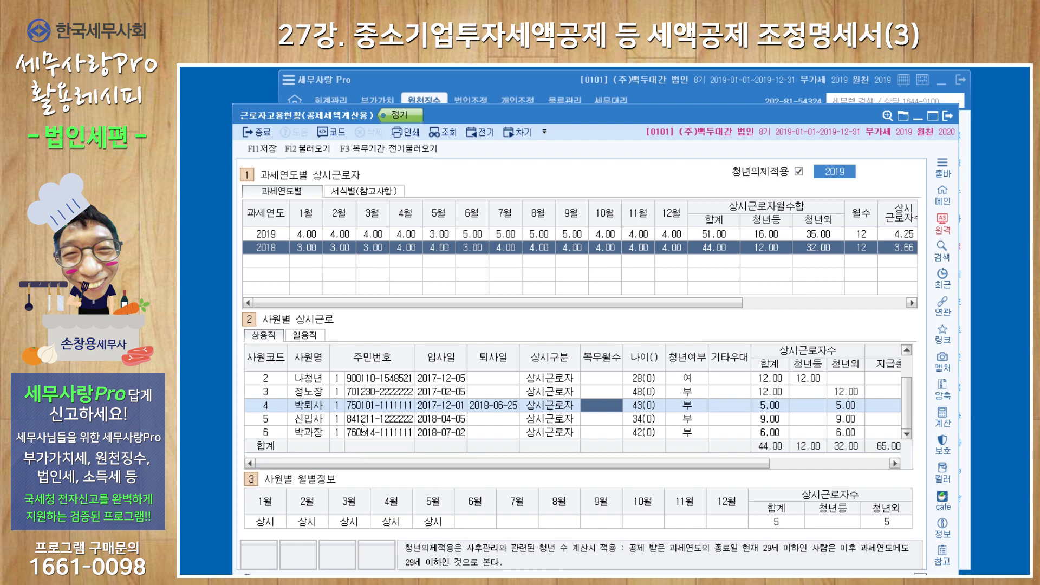
{"action": "left_click", "coordinate": [370, 193]}
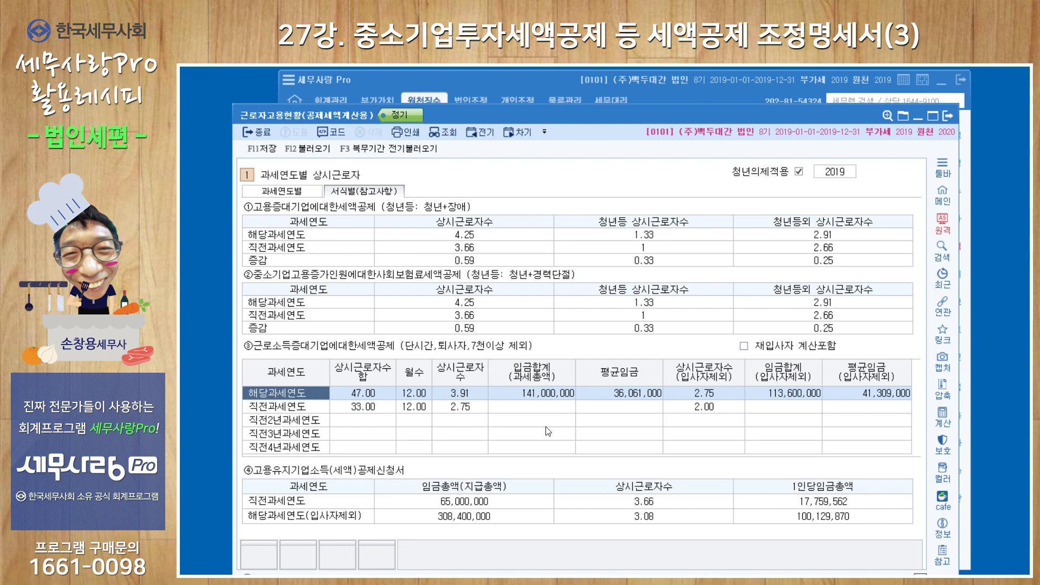
Open the social insurance tax credit calculation for SME employment growth (중소기업고용증가인원에대한사회보험료세액공제) and compare it with the per-form summary.
{"action": "left_click", "coordinate": [537, 80]}
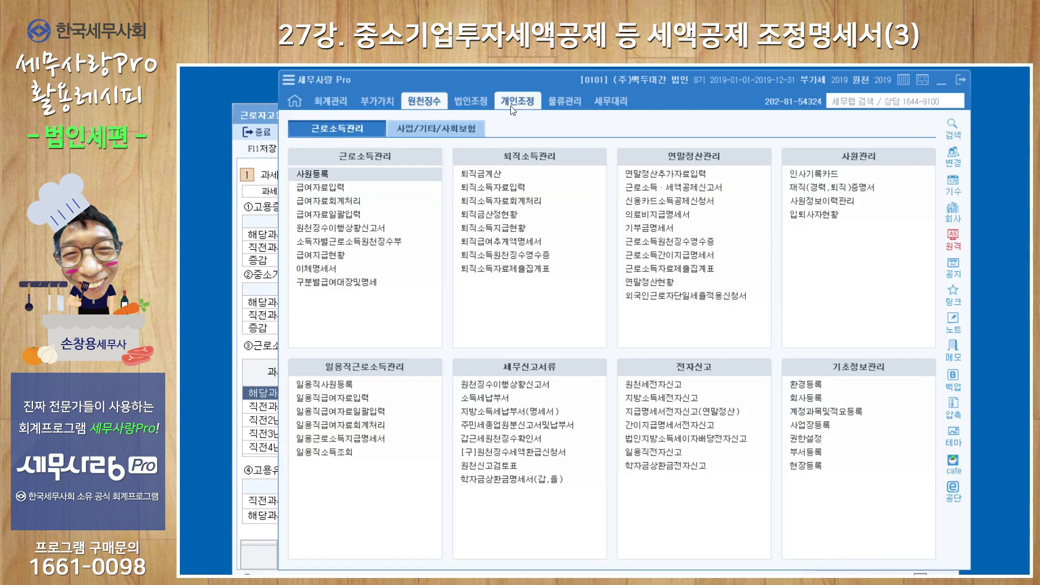
{"action": "left_click", "coordinate": [476, 99]}
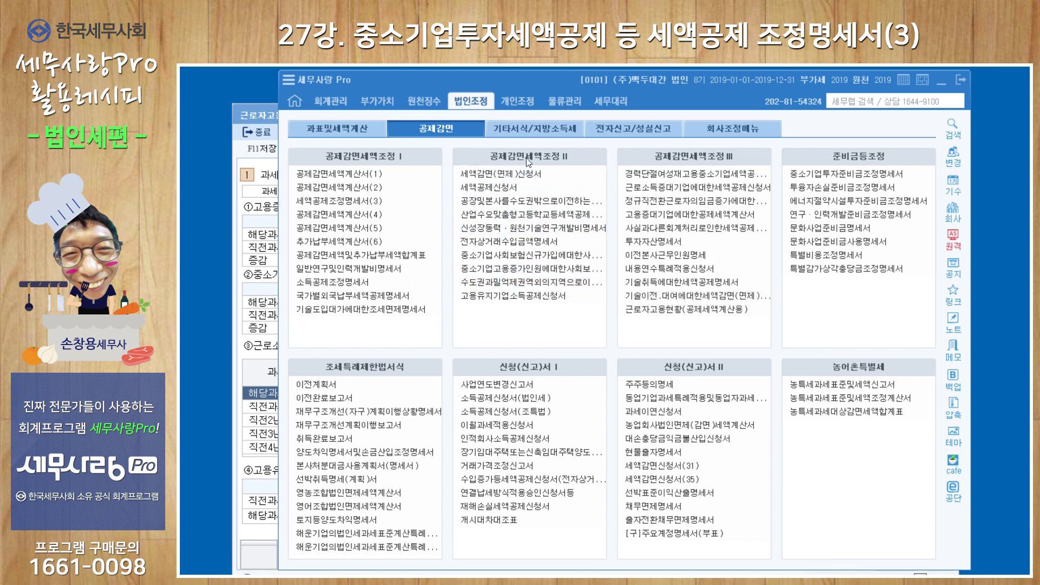
{"action": "left_click", "coordinate": [537, 270]}
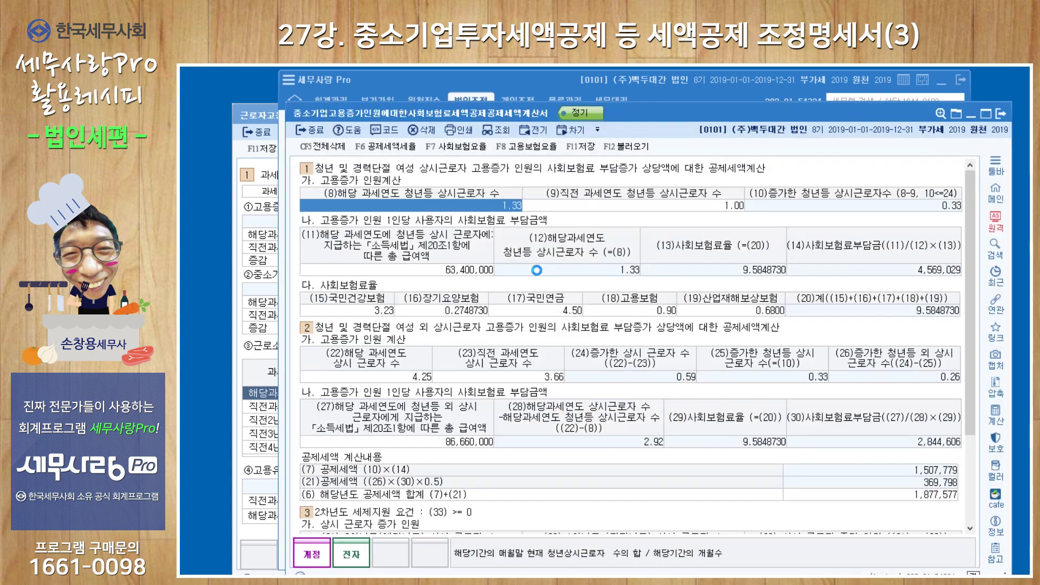
{"action": "left_click", "coordinate": [249, 114]}
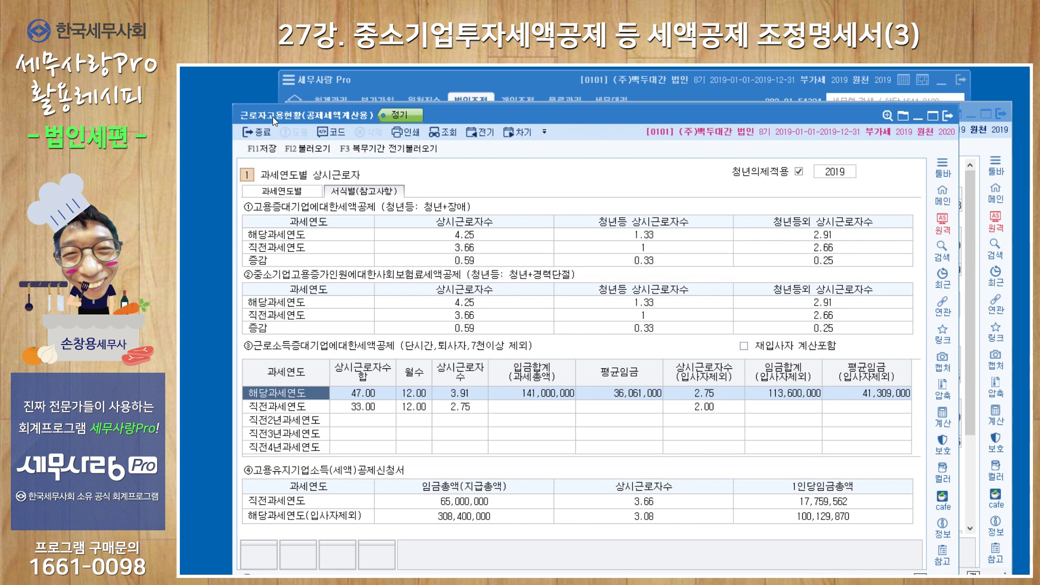
{"action": "left_click", "coordinate": [966, 148]}
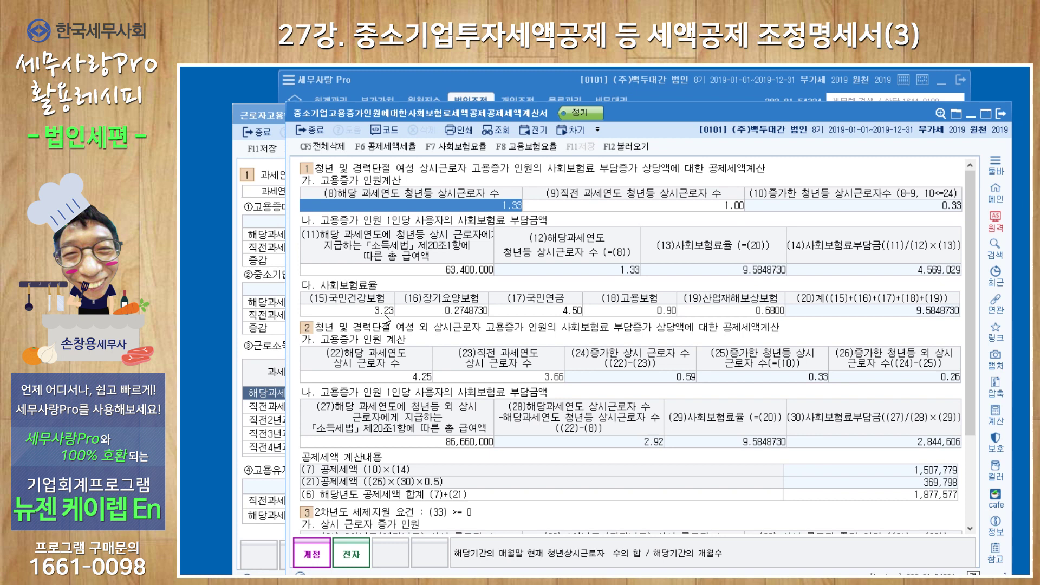
Inspect the social insurance rate fields (15) to (19) and view the employment insurance rate options (고용보험 요율 선택) without changing them.
{"action": "left_click", "coordinate": [356, 309]}
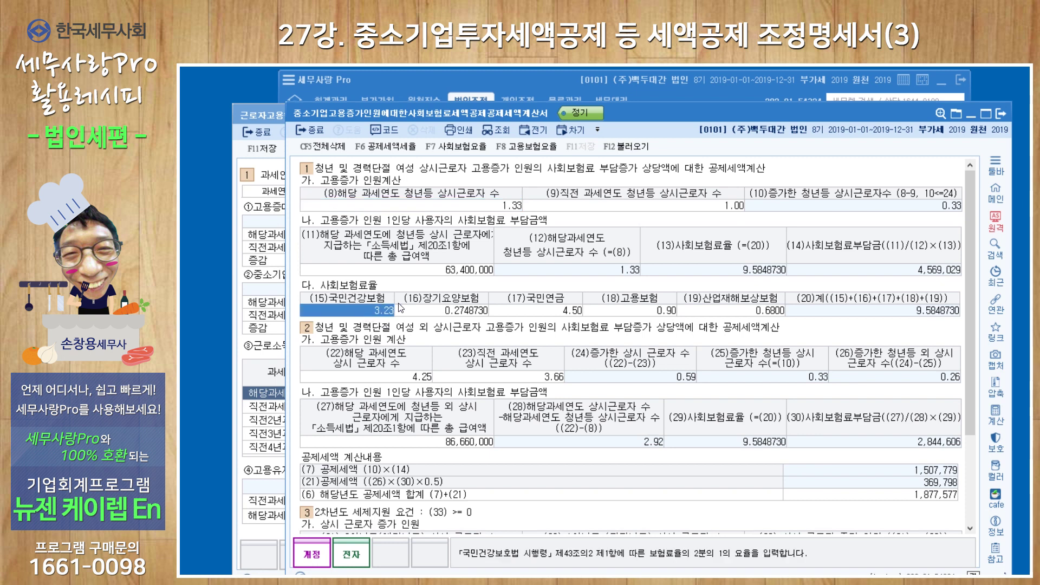
{"action": "left_click", "coordinate": [439, 311]}
{"action": "left_click", "coordinate": [543, 314]}
{"action": "left_click", "coordinate": [632, 310]}
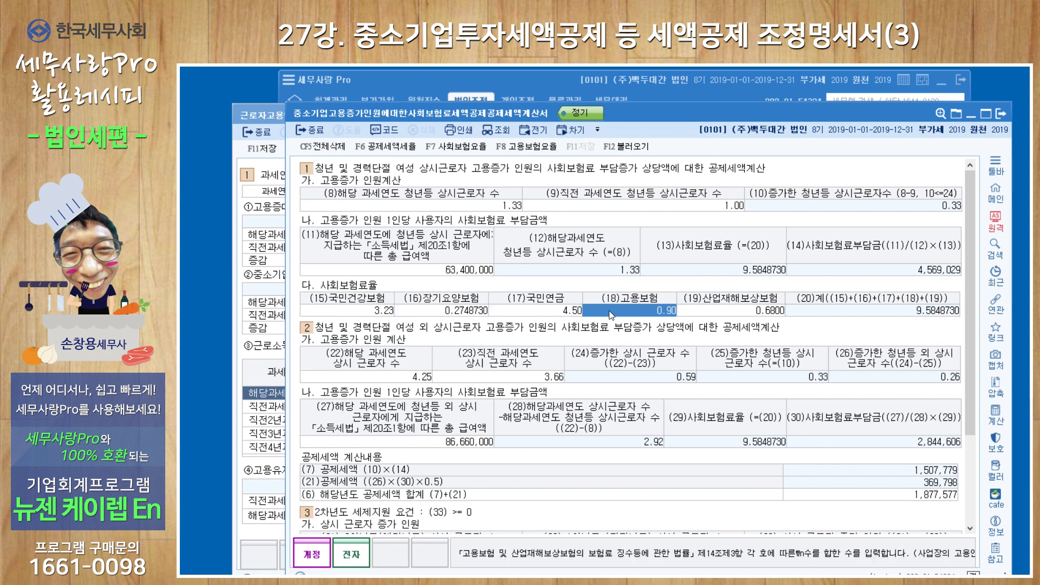
{"action": "left_click", "coordinate": [530, 150]}
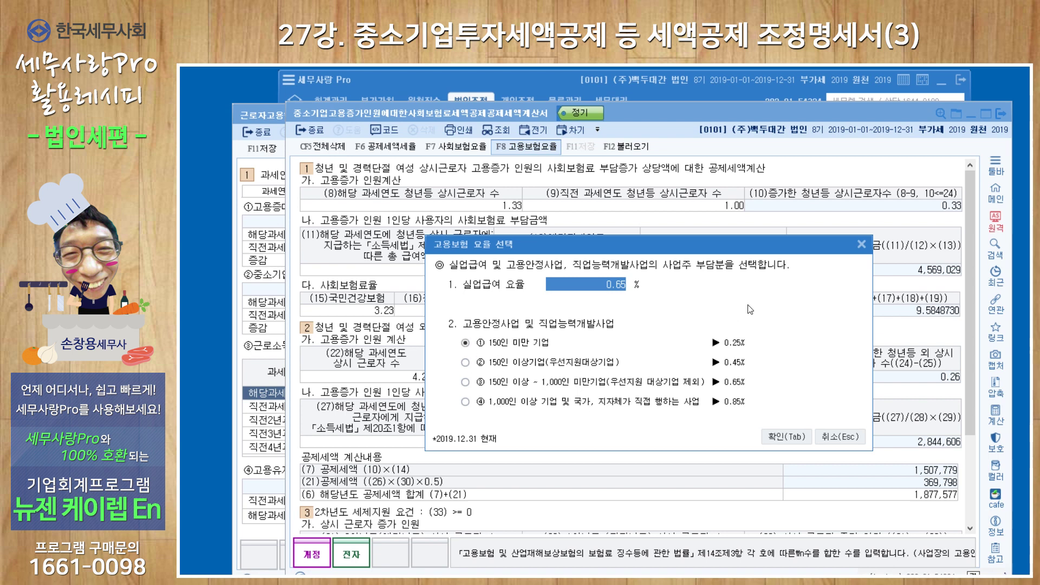
{"action": "left_click", "coordinate": [862, 247]}
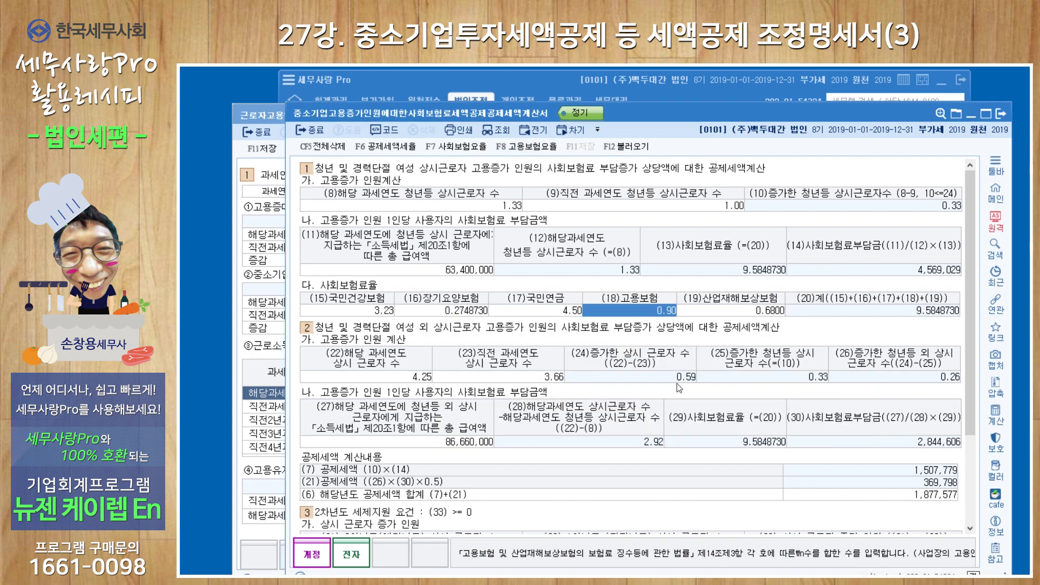
{"action": "left_click", "coordinate": [733, 313]}
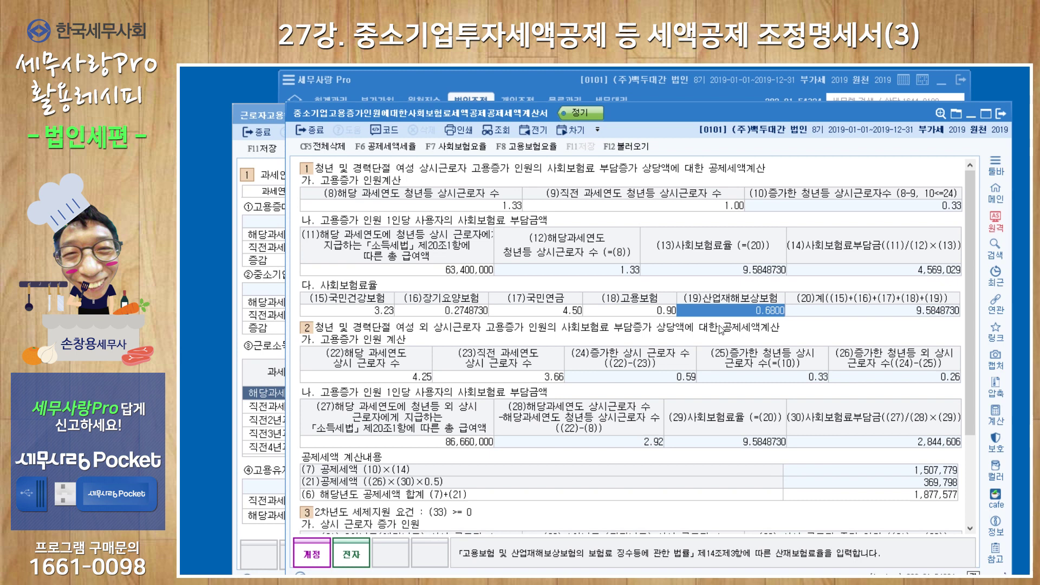
Check the total pay in (27), the first-year credit and the second-year credit through (35), and close the social insurance credit calculation.
{"action": "left_click", "coordinate": [439, 442]}
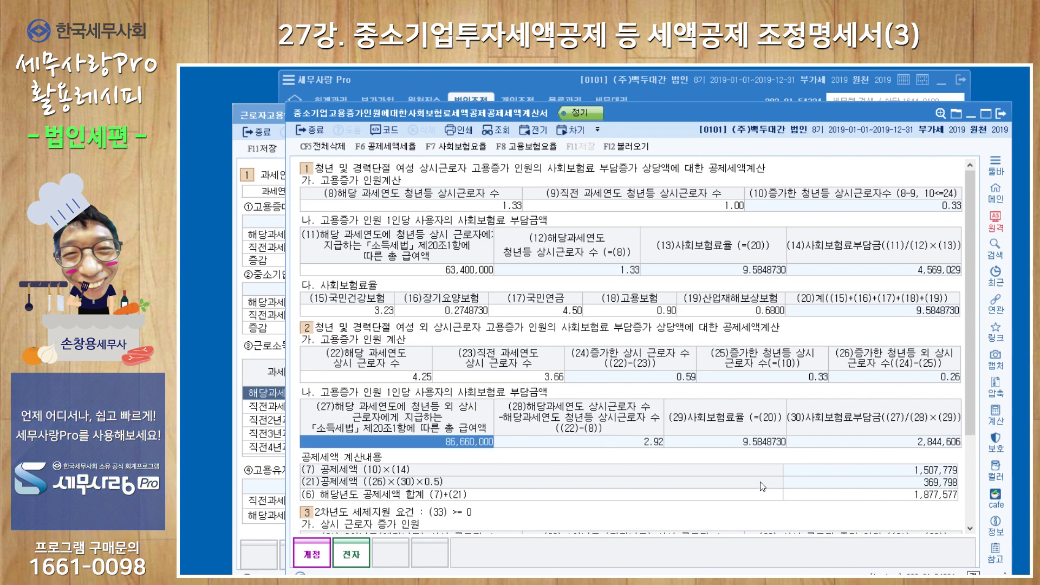
{"action": "left_click_drag", "start_coordinate": [967, 404], "coordinate": [968, 451]}
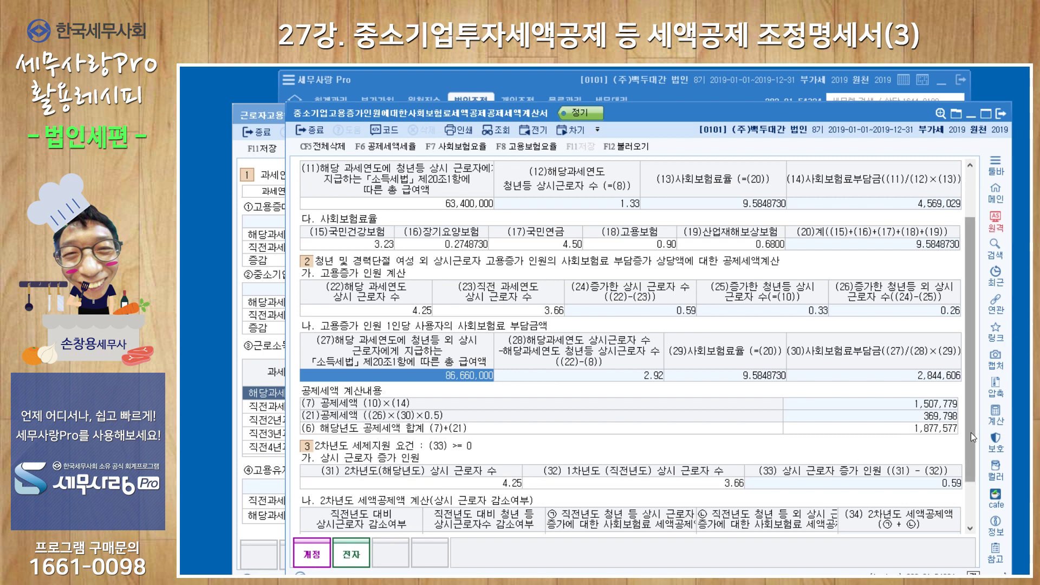
{"action": "left_click_drag", "start_coordinate": [971, 433], "coordinate": [970, 453]}
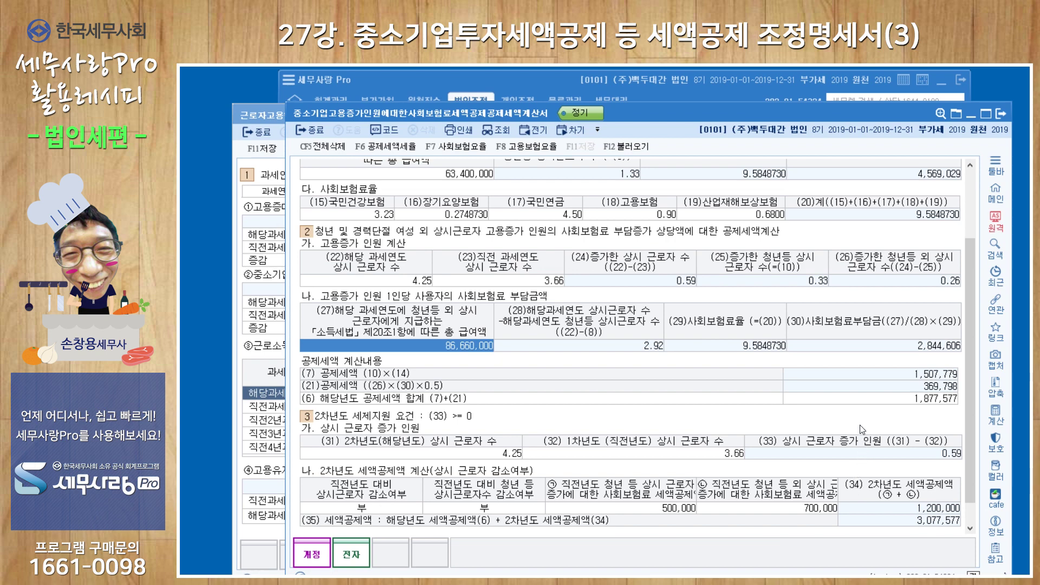
{"action": "scroll", "coordinate": [610, 268], "scroll_direction": "up", "scroll_amount": 3}
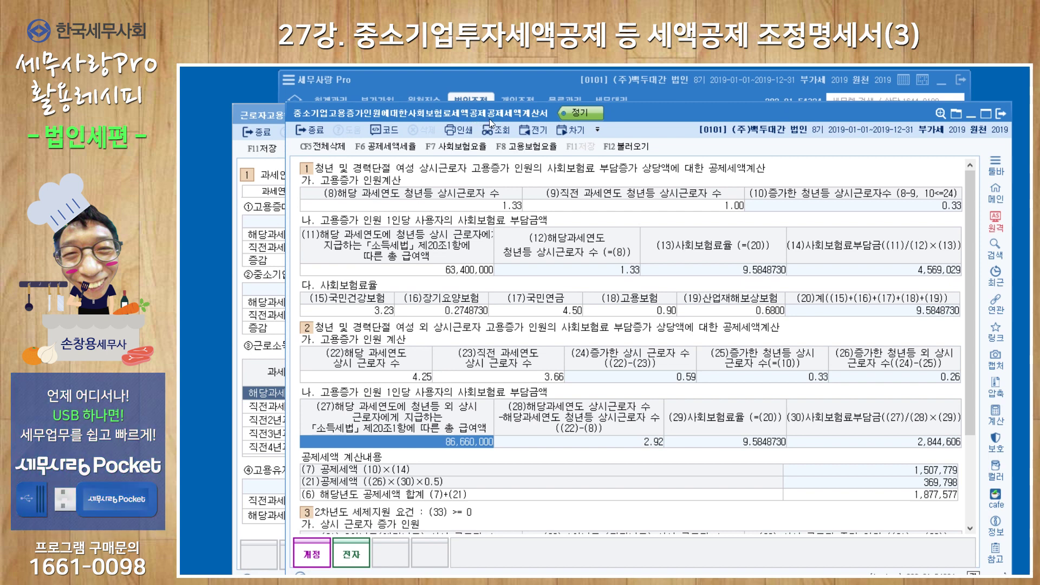
{"action": "left_click", "coordinate": [1001, 114]}
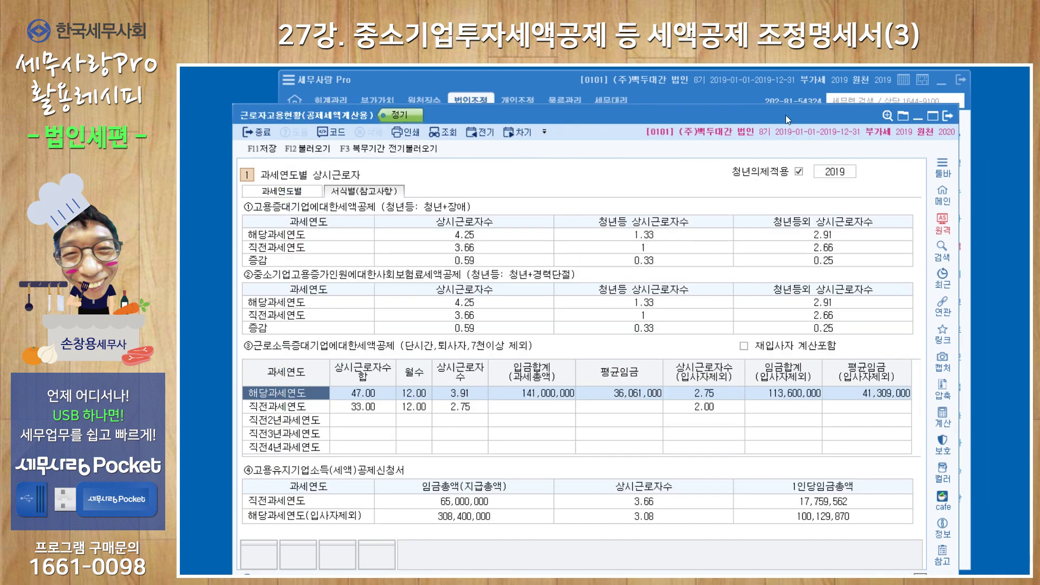
Open 고용증대기업에대한공제세액계산서 and review its first-year requirements, first-year credit and second-year requirements and credit, then close the form.
{"action": "left_click", "coordinate": [697, 95]}
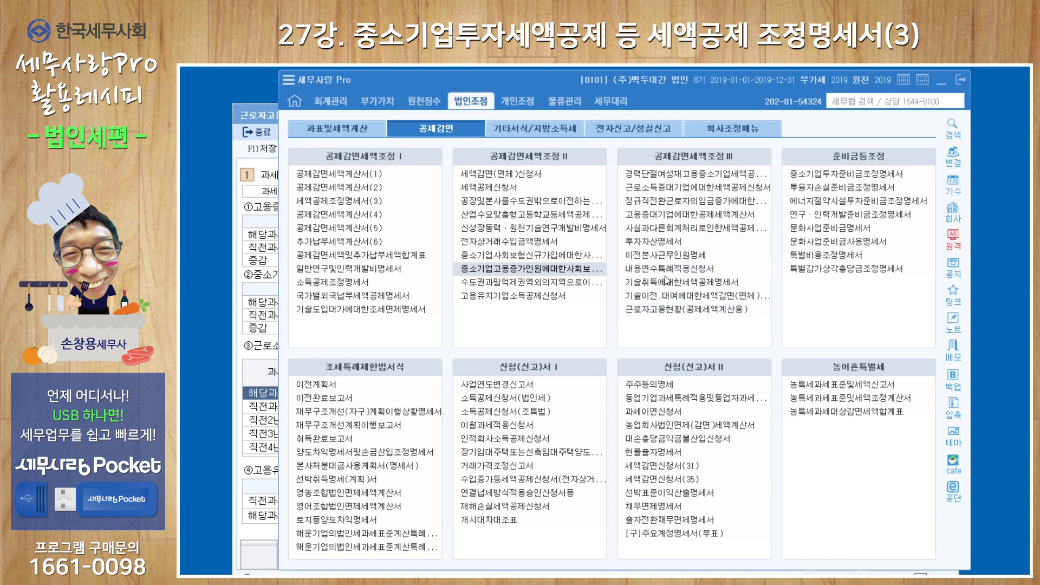
{"action": "left_click", "coordinate": [685, 215]}
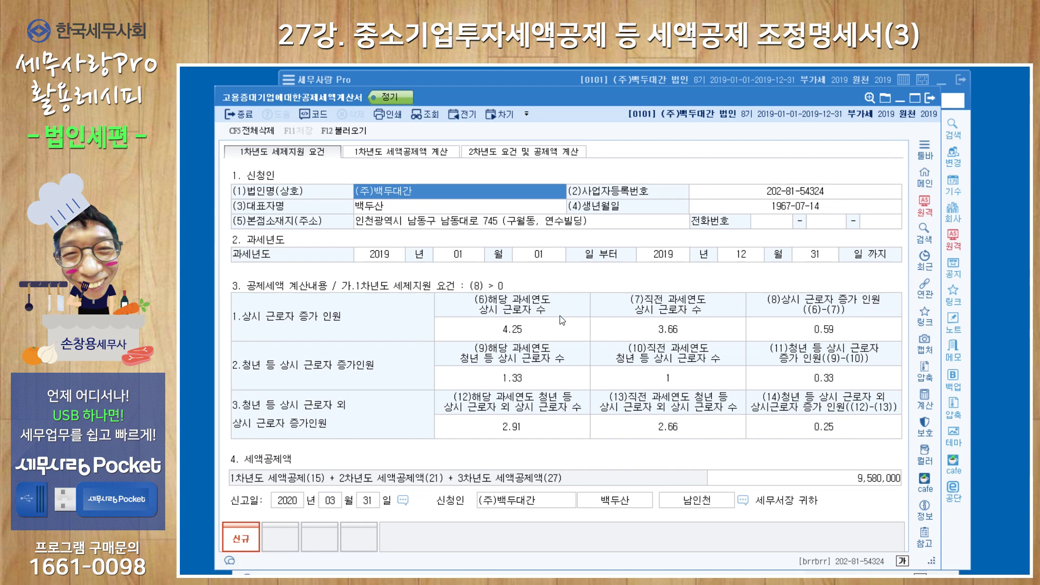
{"action": "left_click", "coordinate": [429, 154]}
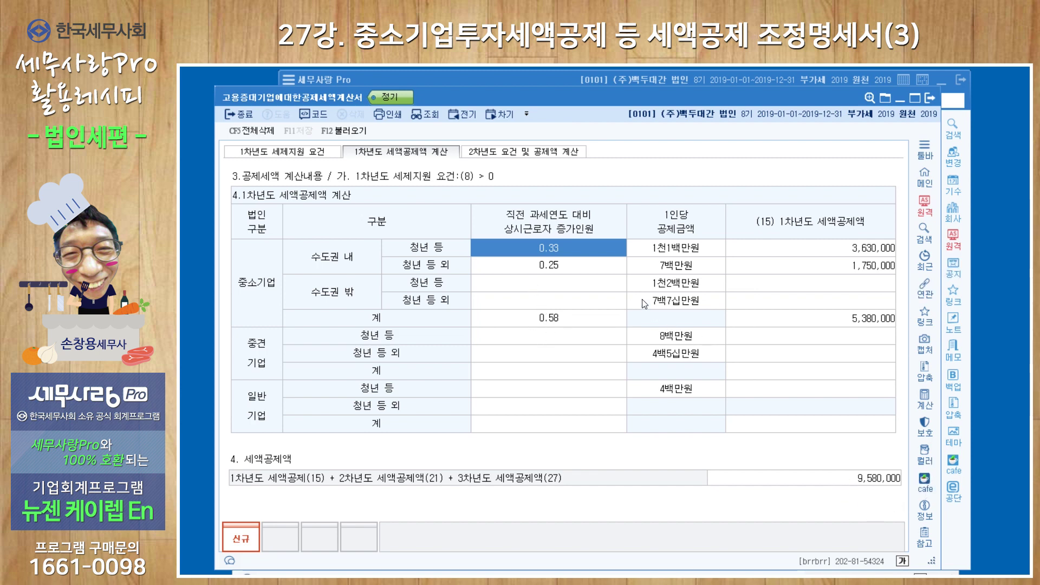
{"action": "left_click", "coordinate": [543, 154]}
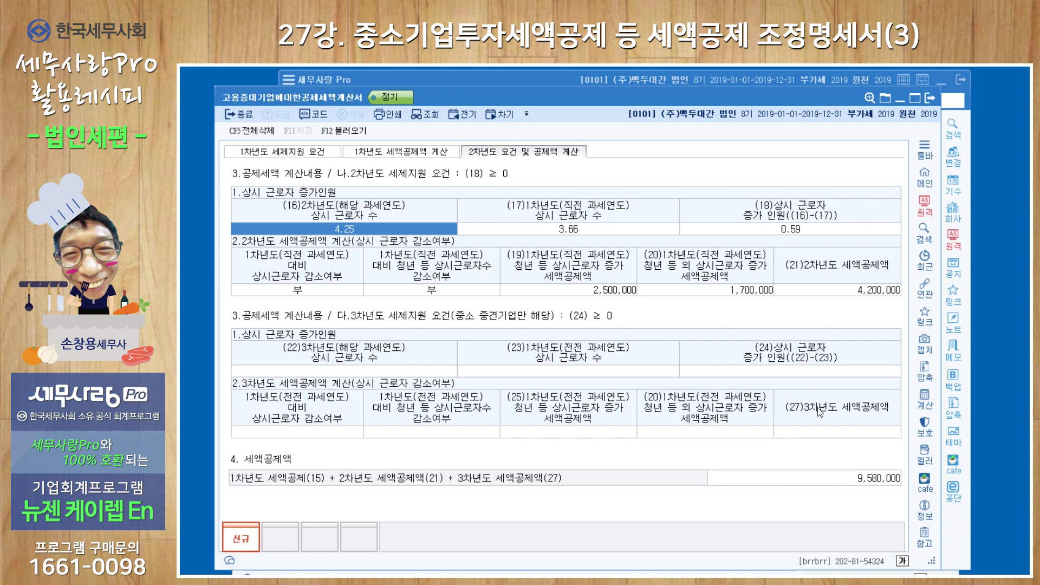
{"action": "left_click", "coordinate": [928, 100]}
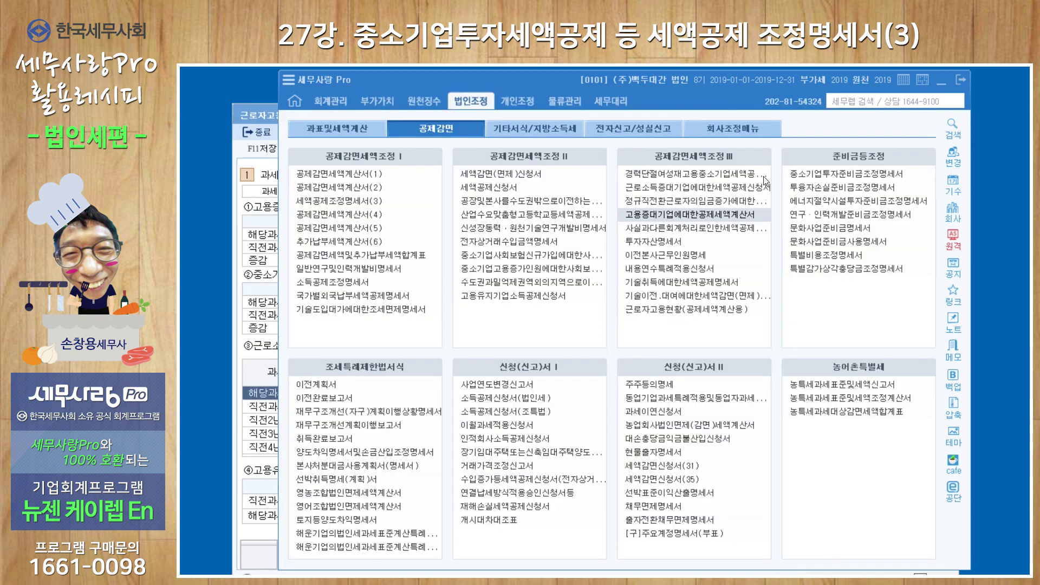
Return to 근로자고용현황(공제세액계산용) and close it, saving the changes.
{"action": "left_click", "coordinate": [265, 113]}
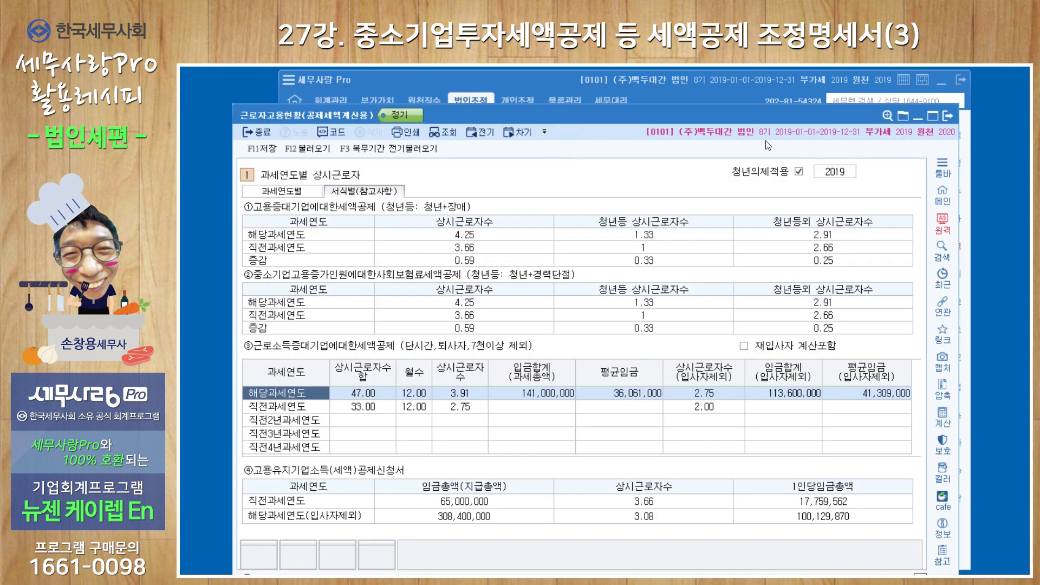
{"action": "left_click", "coordinate": [945, 116]}
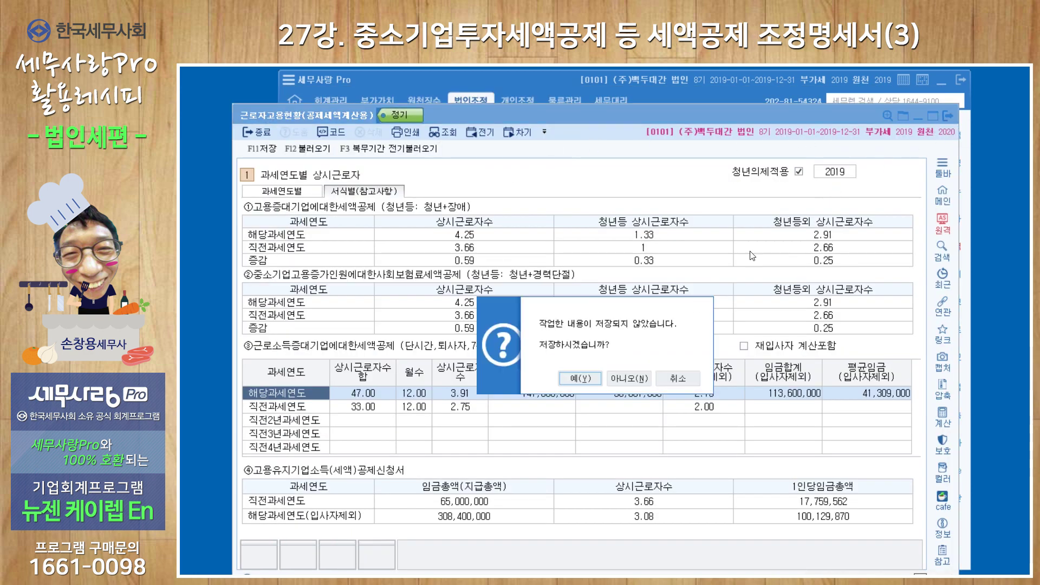
{"action": "left_click", "coordinate": [580, 378]}
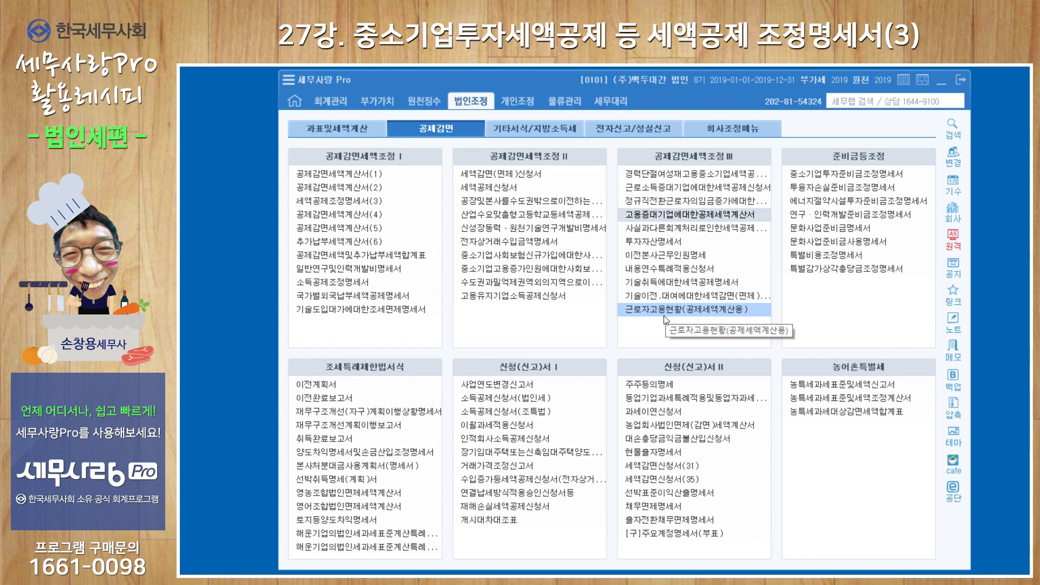
Open 세액공제조정명세서(3), reload its data, and check the credits for increased employment and for social insurance on added employees.
{"action": "left_click", "coordinate": [339, 207]}
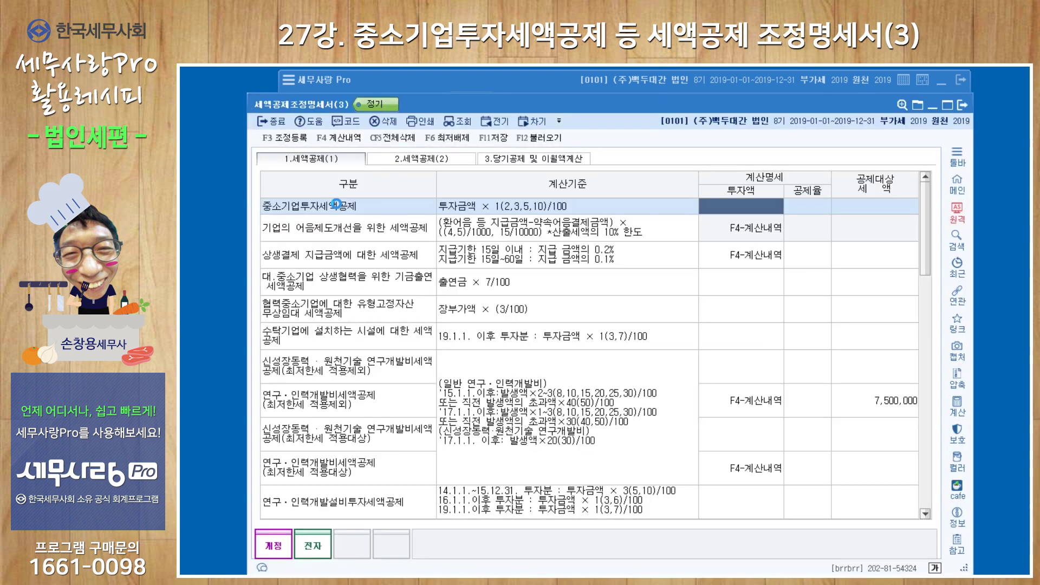
{"action": "left_click", "coordinate": [543, 139]}
{"action": "left_click", "coordinate": [678, 405]}
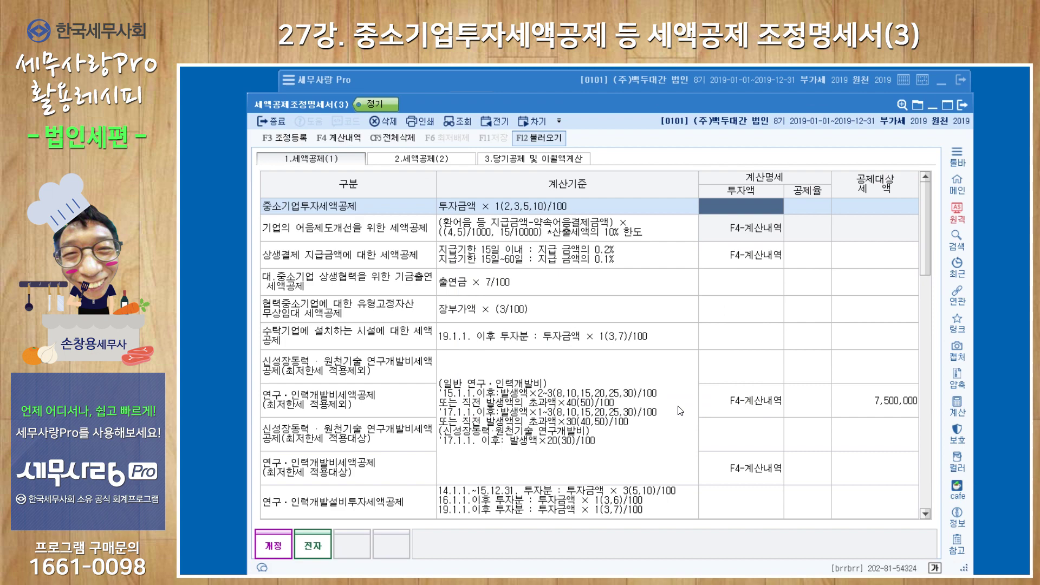
{"action": "left_click_drag", "start_coordinate": [926, 237], "coordinate": [937, 454]}
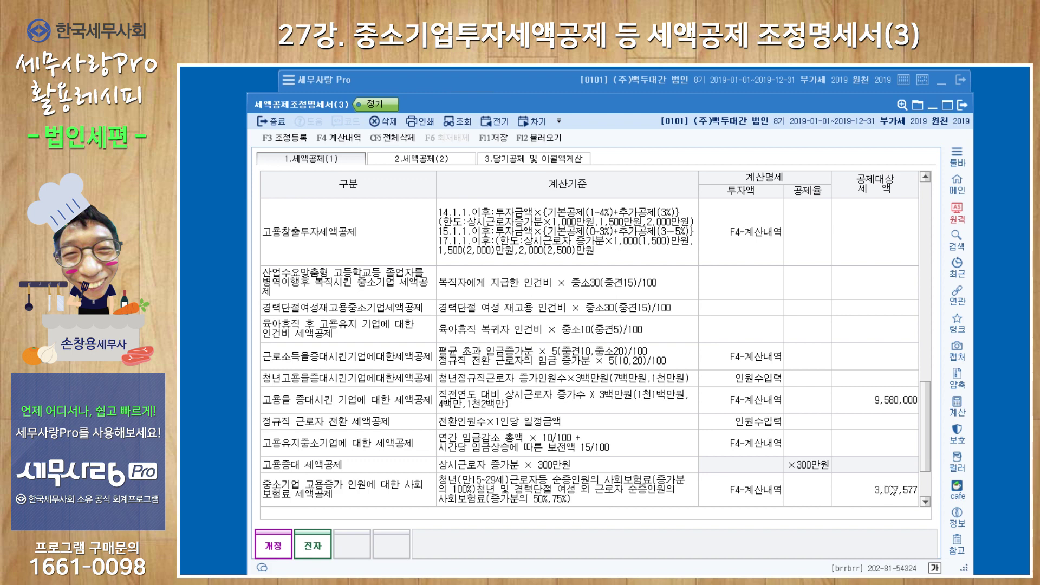
Show 당기공제 및 이월액계산 and view the 공제구분 code list for the first credit item without choosing an entry.
{"action": "left_click", "coordinate": [497, 162]}
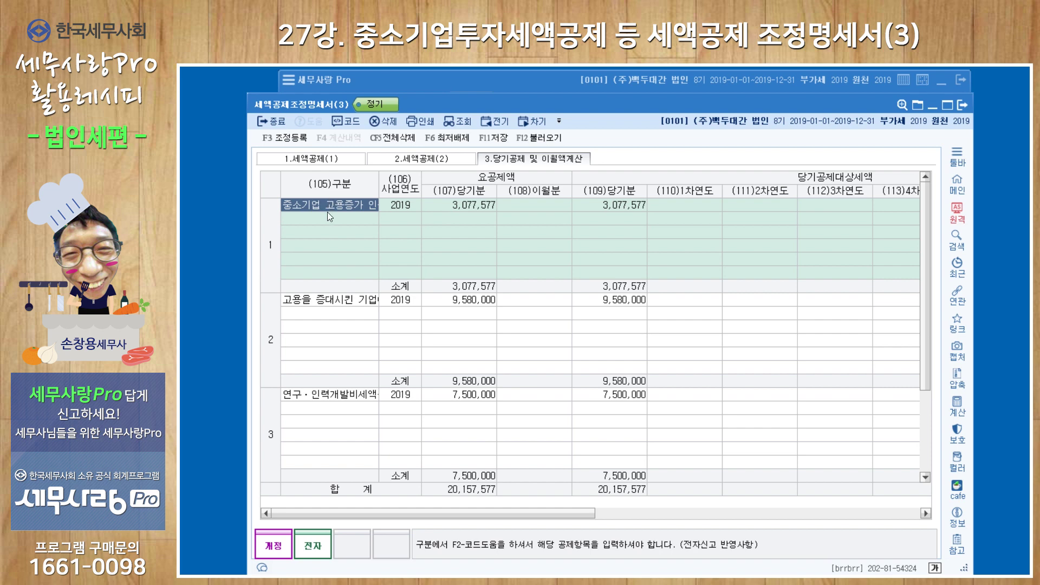
{"action": "key", "text": "F2"}
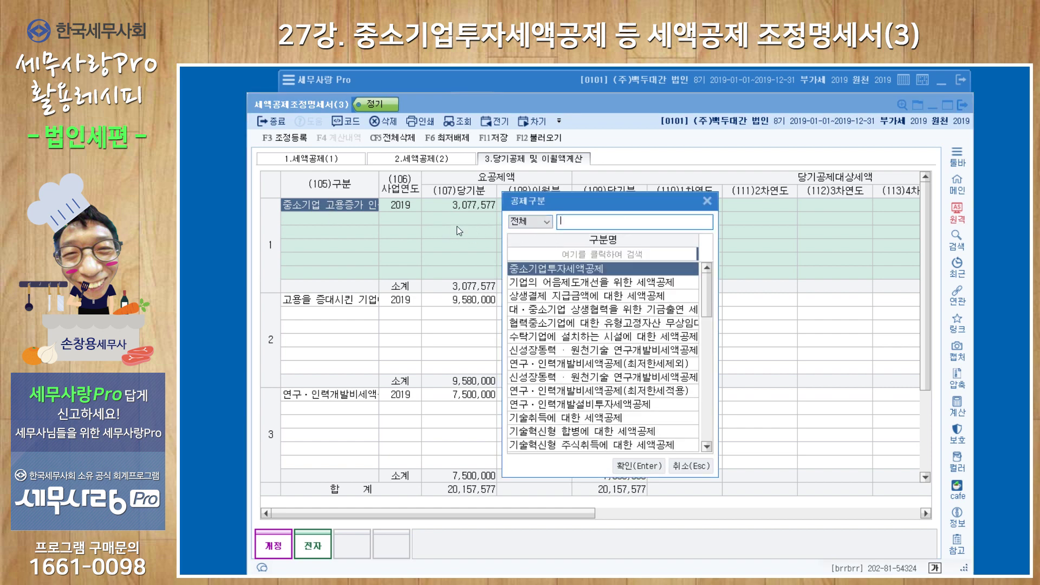
{"action": "left_click", "coordinate": [709, 204]}
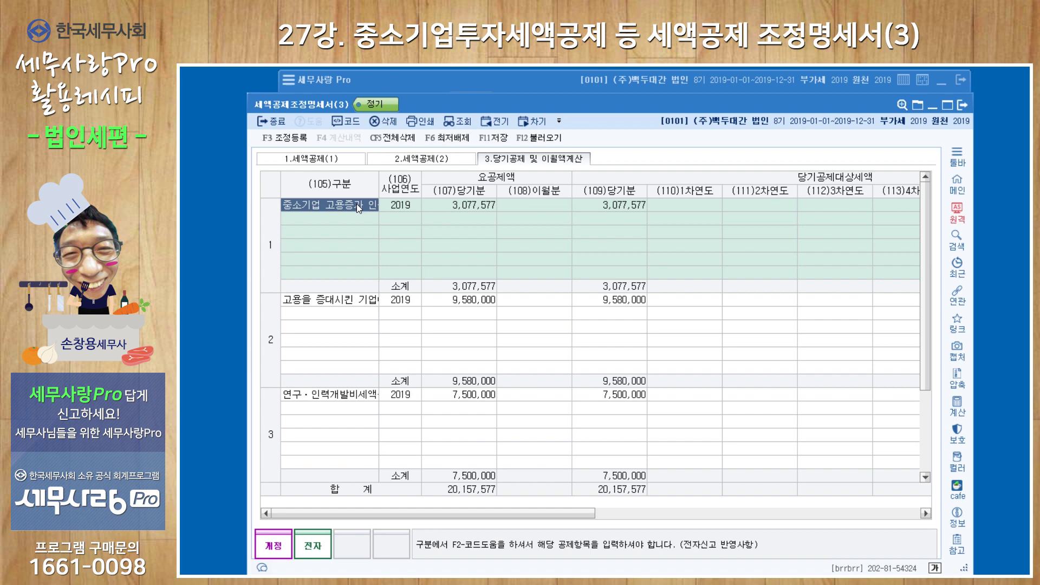
{"action": "left_click", "coordinate": [359, 306]}
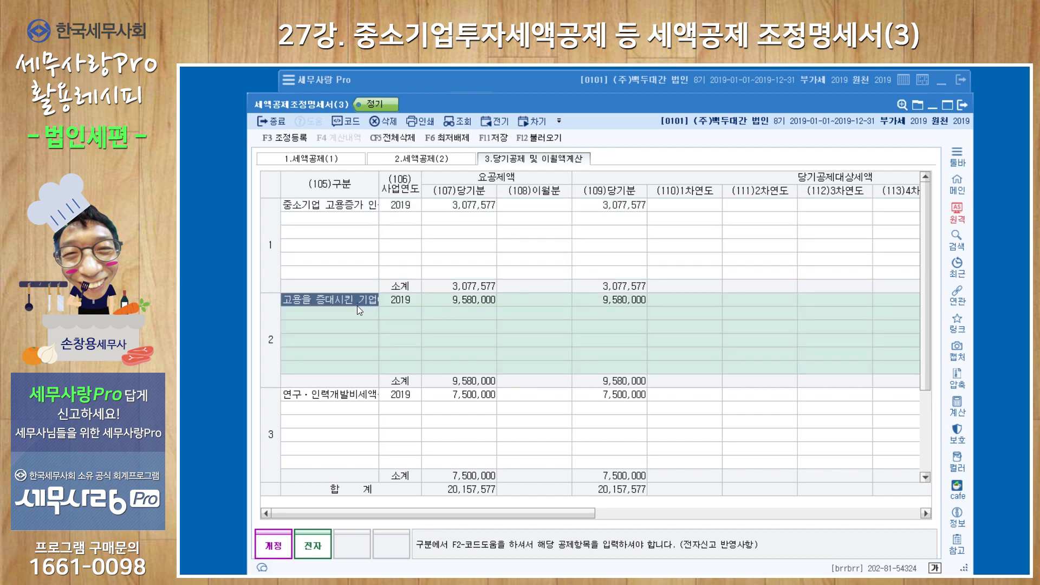
{"action": "left_click", "coordinate": [356, 208]}
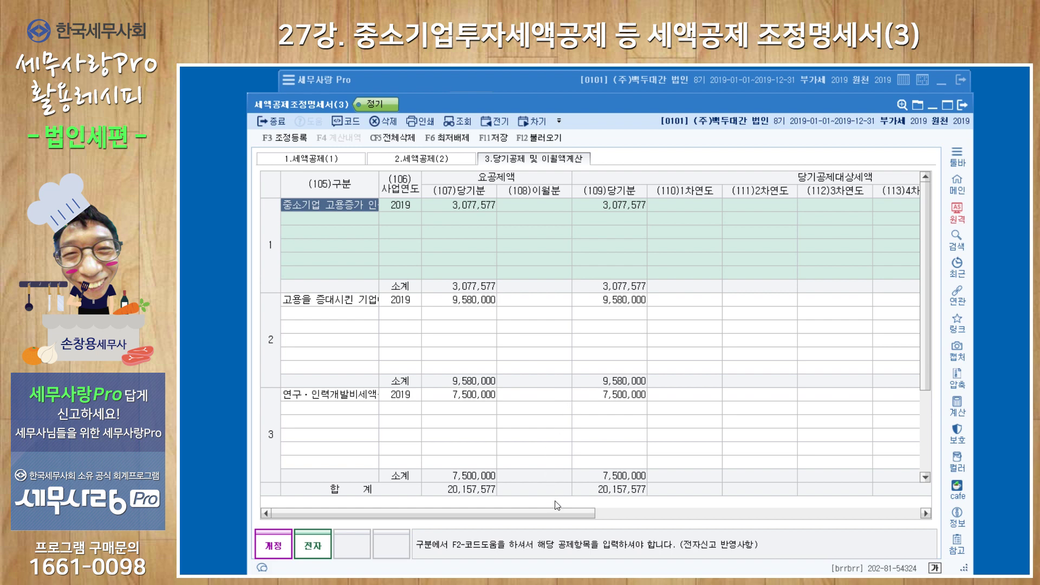
Review the current-year credit and carryover columns up to (120)이월액, and close 세액공제조정명세서(3) with its changes saved.
{"action": "left_click_drag", "start_coordinate": [555, 513], "coordinate": [756, 512]}
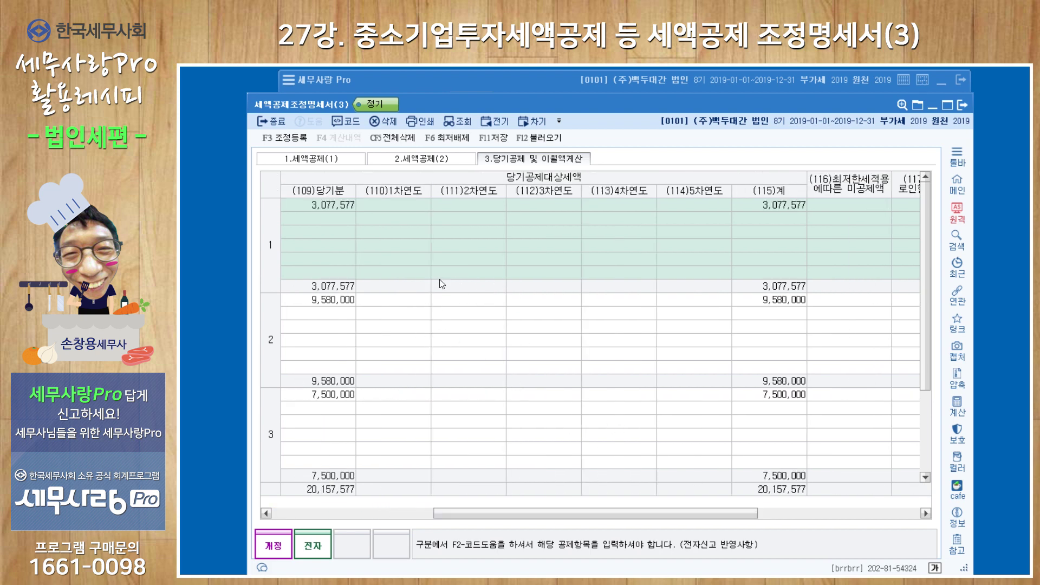
{"action": "left_click_drag", "start_coordinate": [689, 513], "coordinate": [858, 525]}
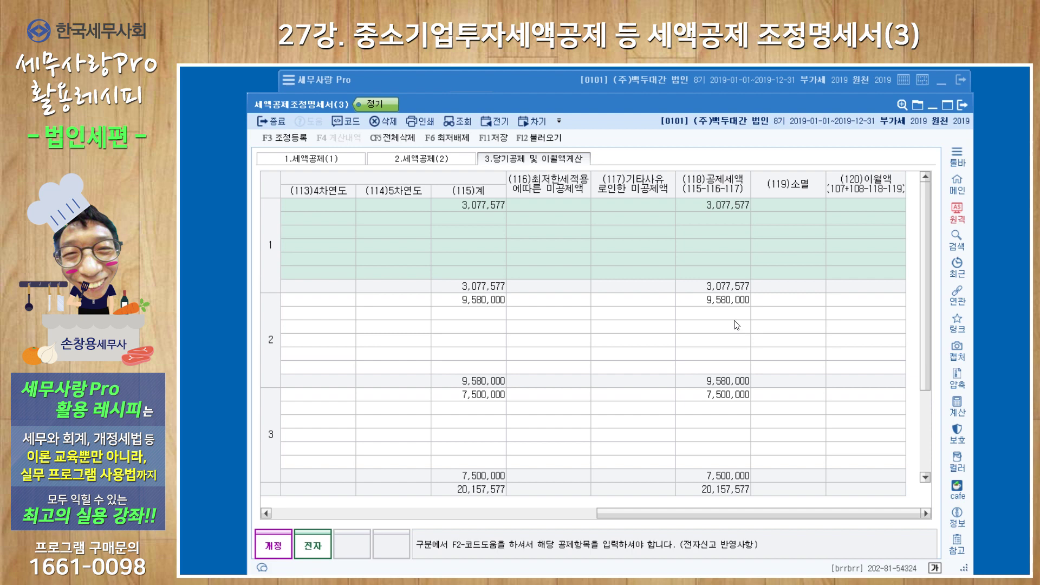
{"action": "left_click", "coordinate": [963, 108]}
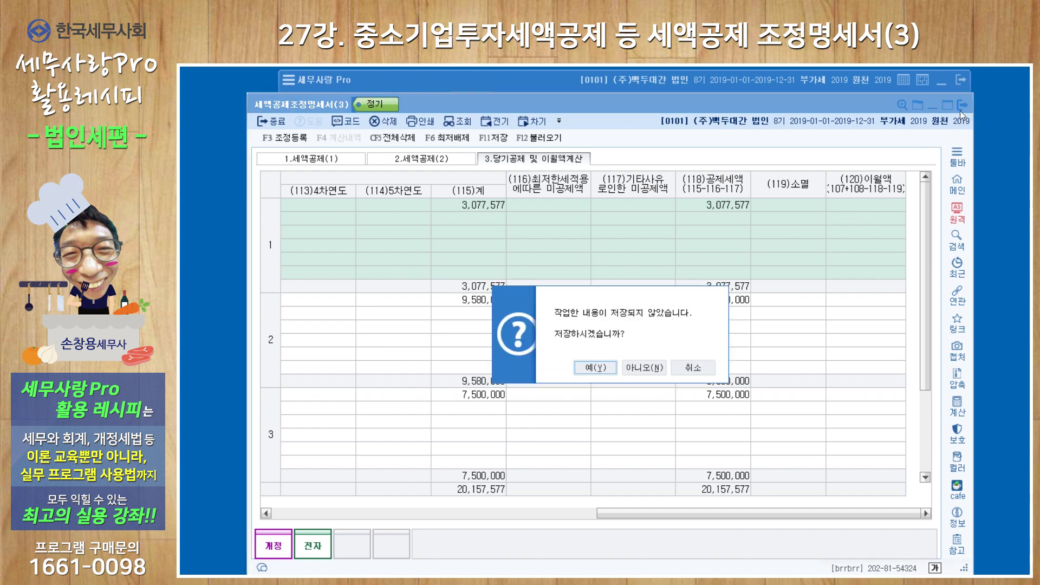
{"action": "left_click", "coordinate": [594, 367]}
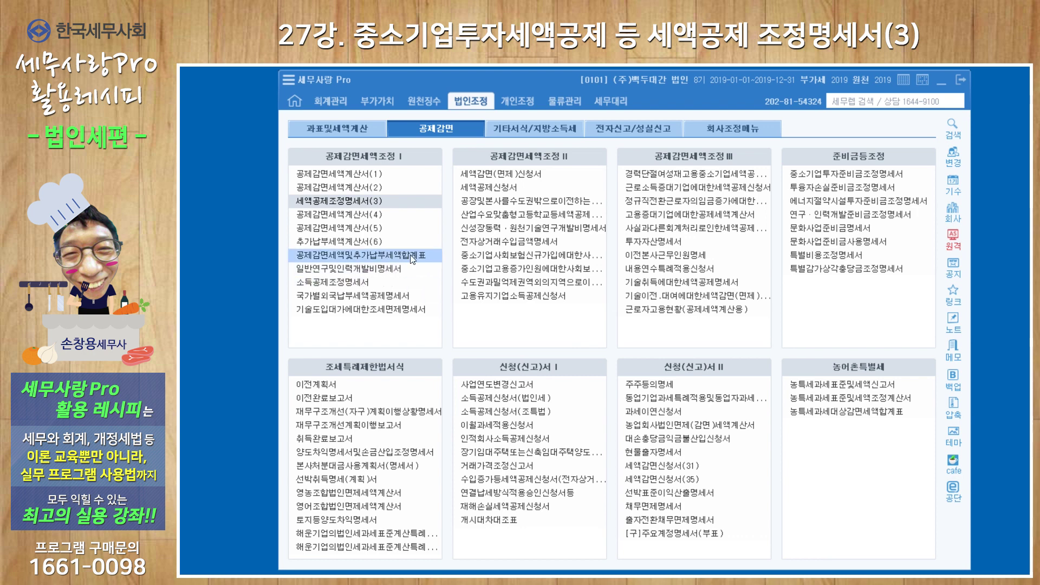
Open 공제감면세액및추가납부세액합계표, reload its data from the forms, and save and close it.
{"action": "left_click", "coordinate": [411, 253]}
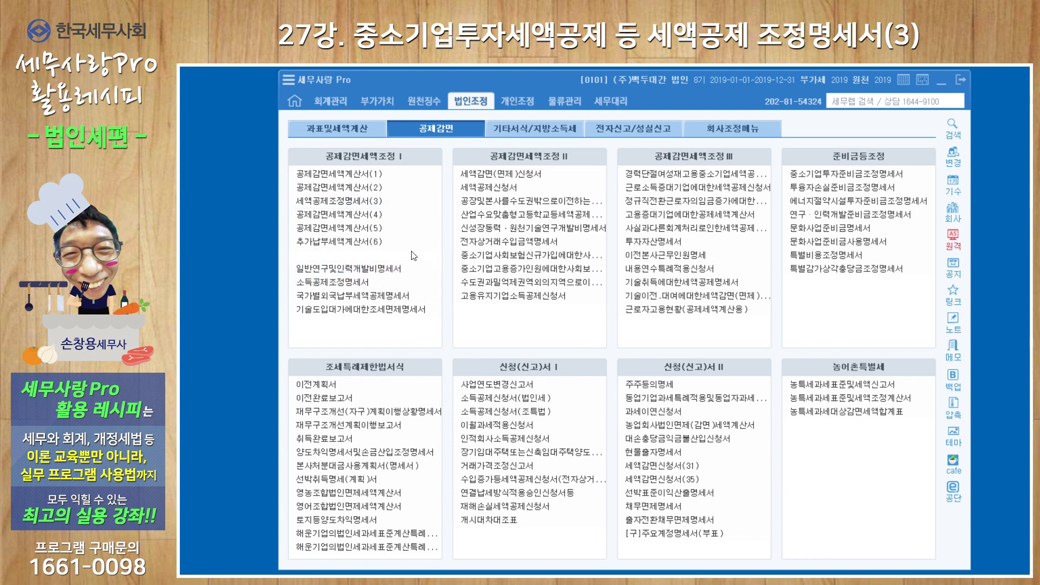
{"action": "double_click", "coordinate": [413, 255]}
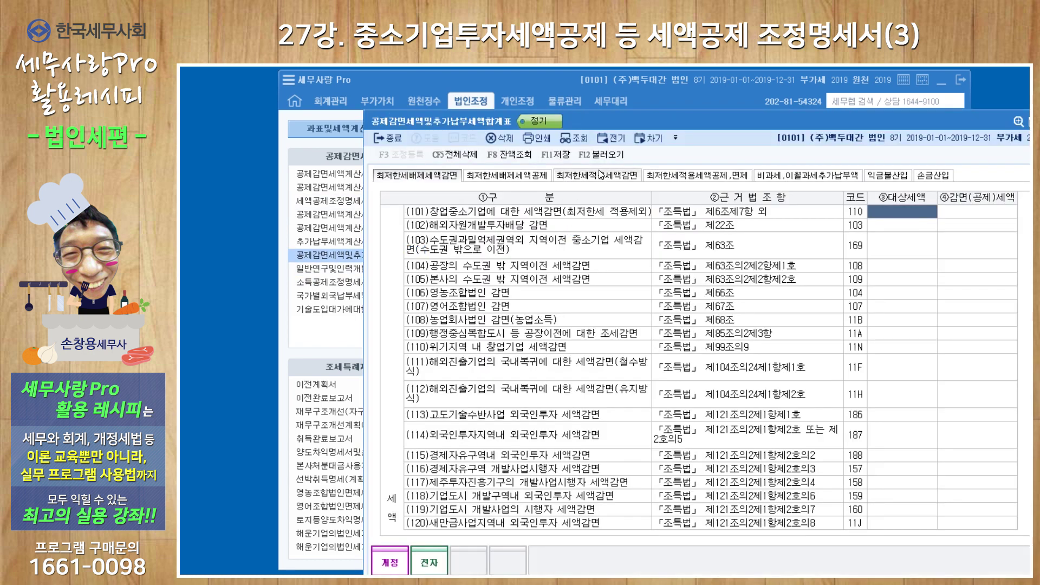
{"action": "left_click", "coordinate": [611, 157]}
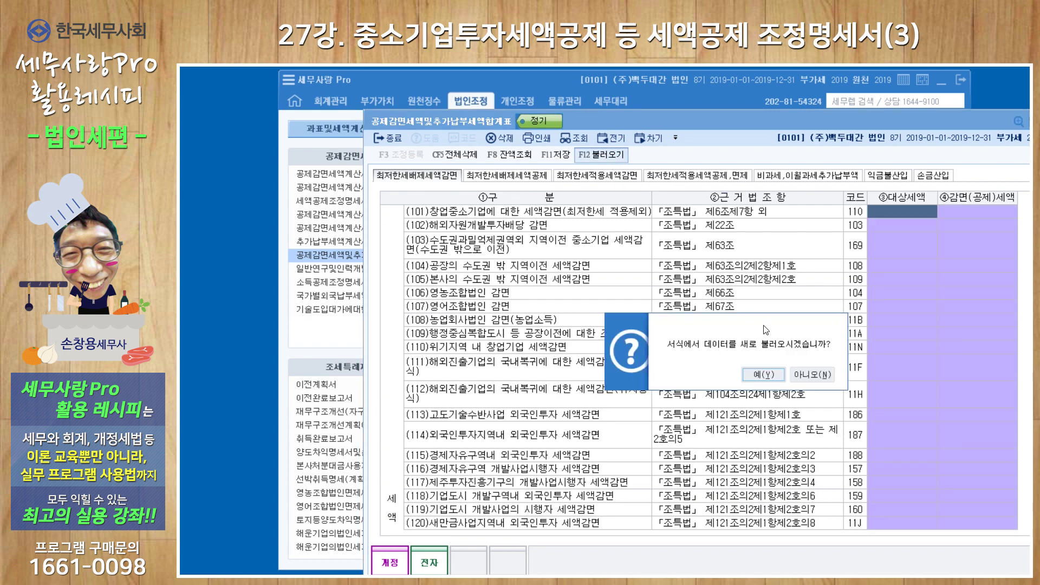
{"action": "left_click", "coordinate": [763, 374]}
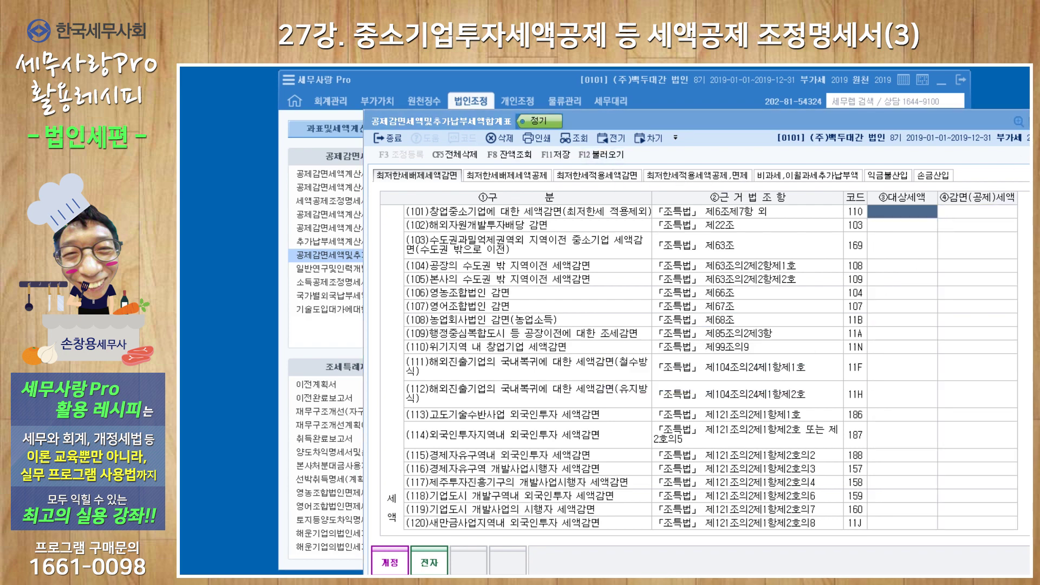
{"action": "key", "text": "Escape"}
{"action": "left_click", "coordinate": [713, 385]}
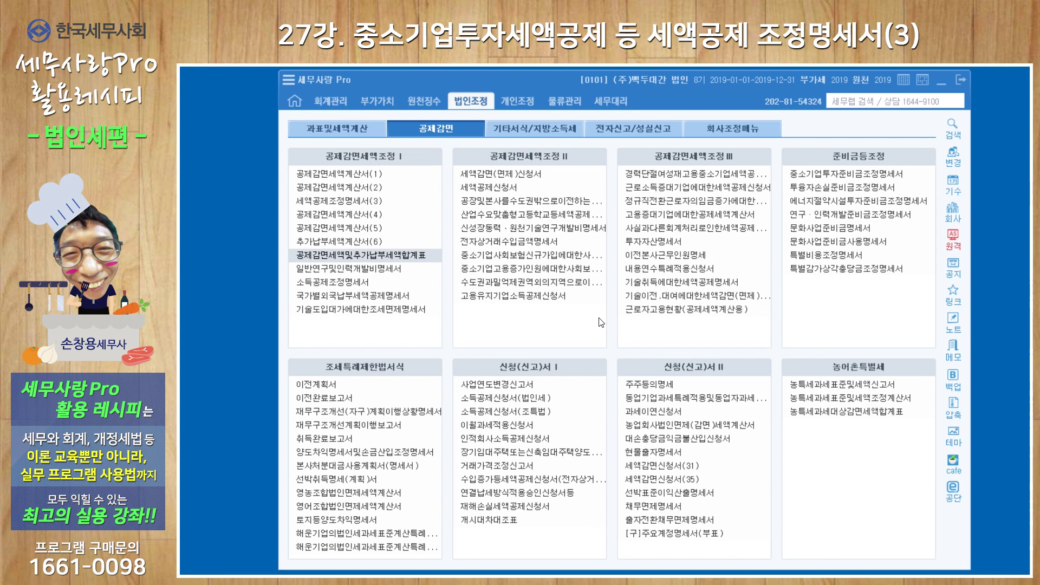